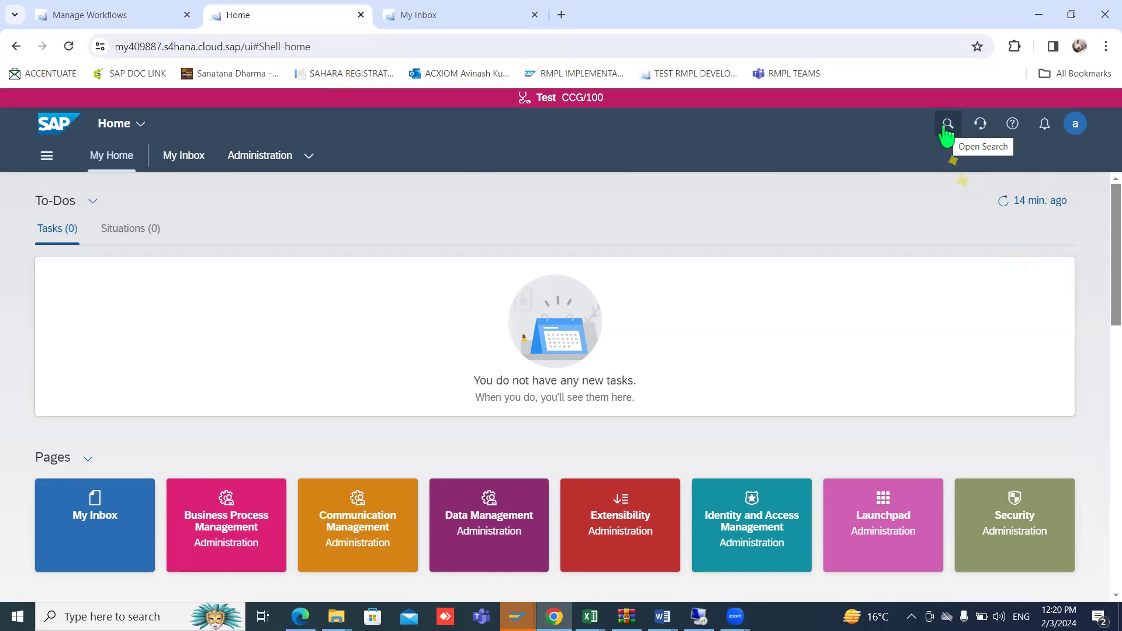
- Find and launch the Mass Upload Utility app from the launchpad search
click(946, 127)
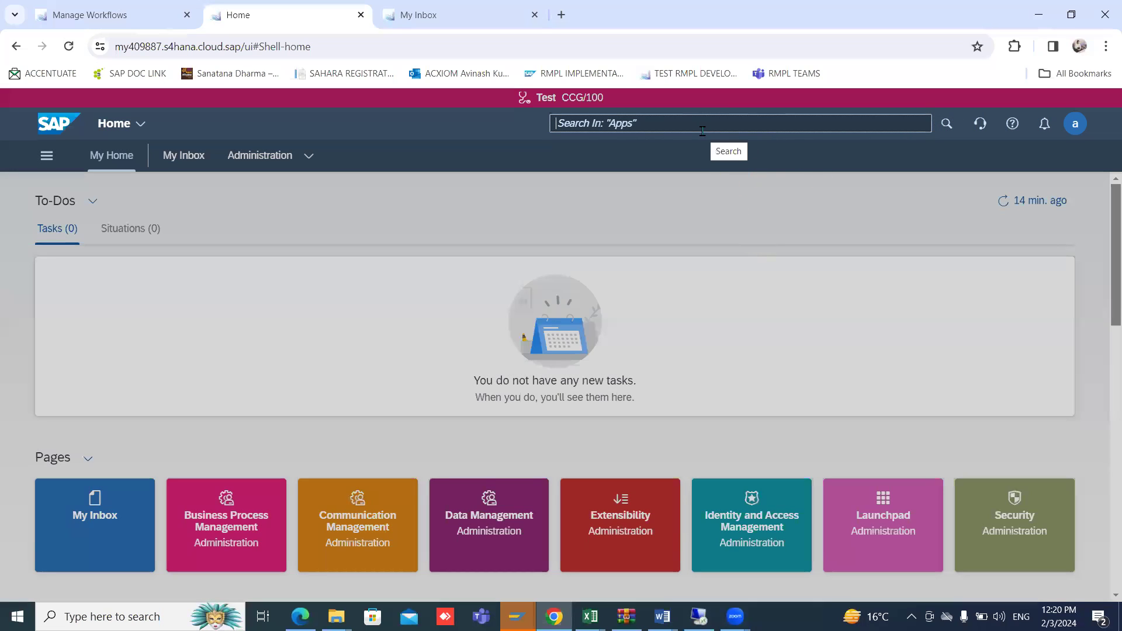
text(Mass upload ut)
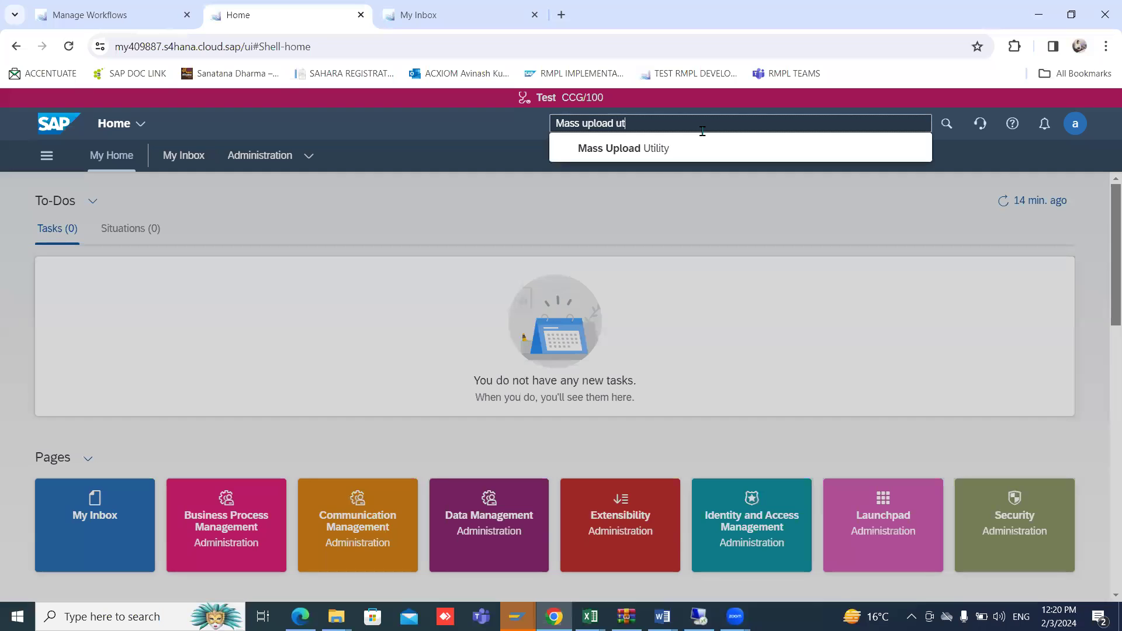
click(639, 148)
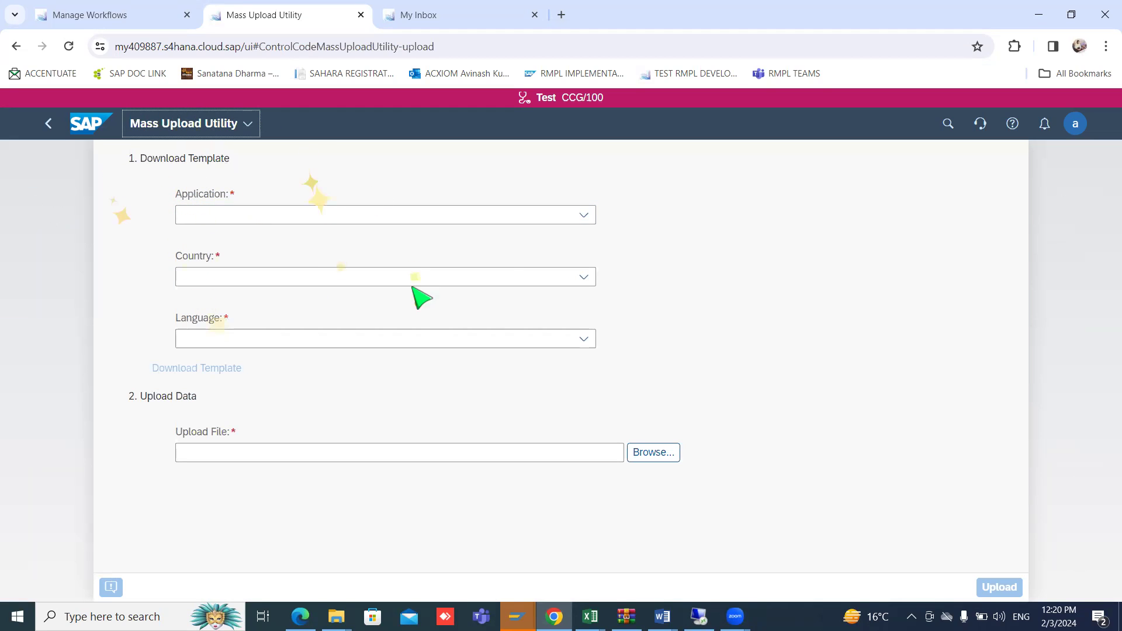
- Download the upload template for application HSN Code, country India, language English
click(584, 215)
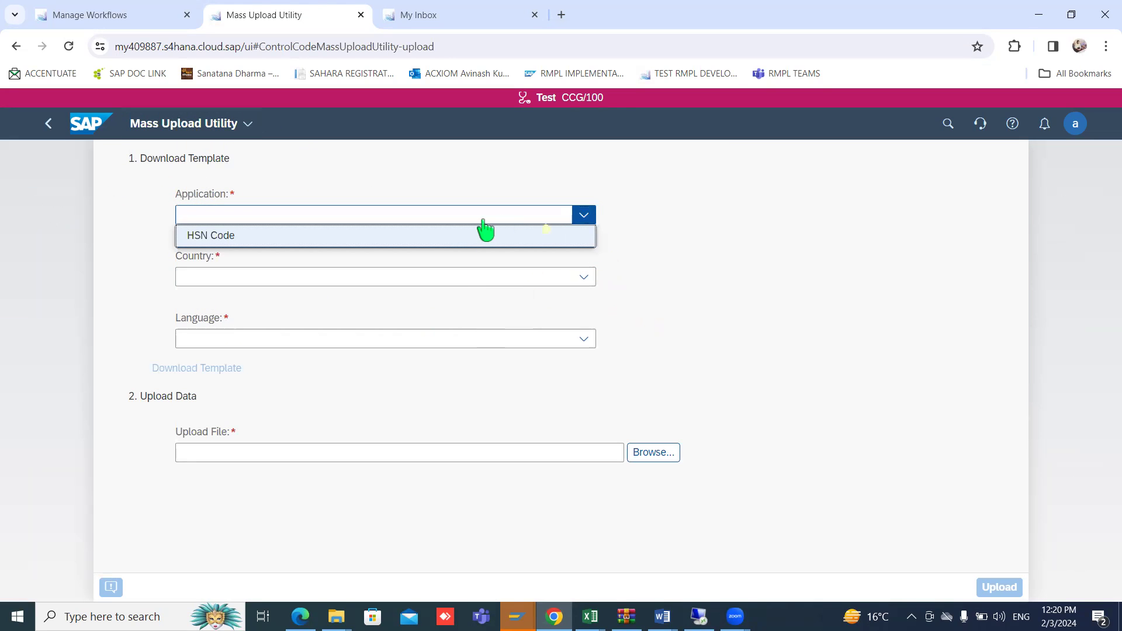
click(454, 235)
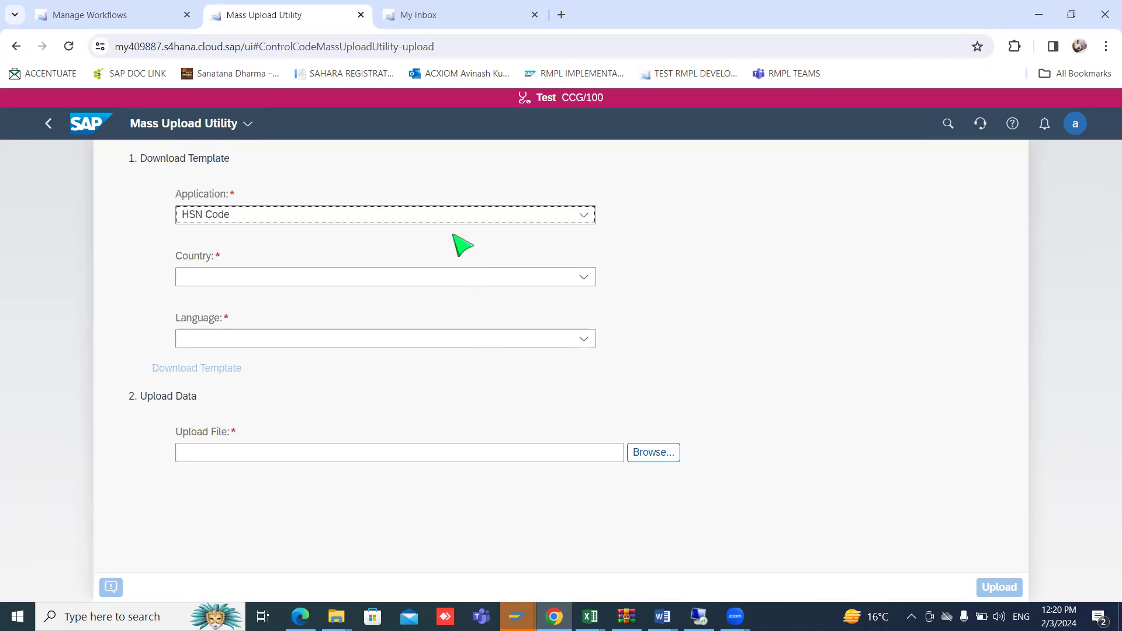
click(584, 277)
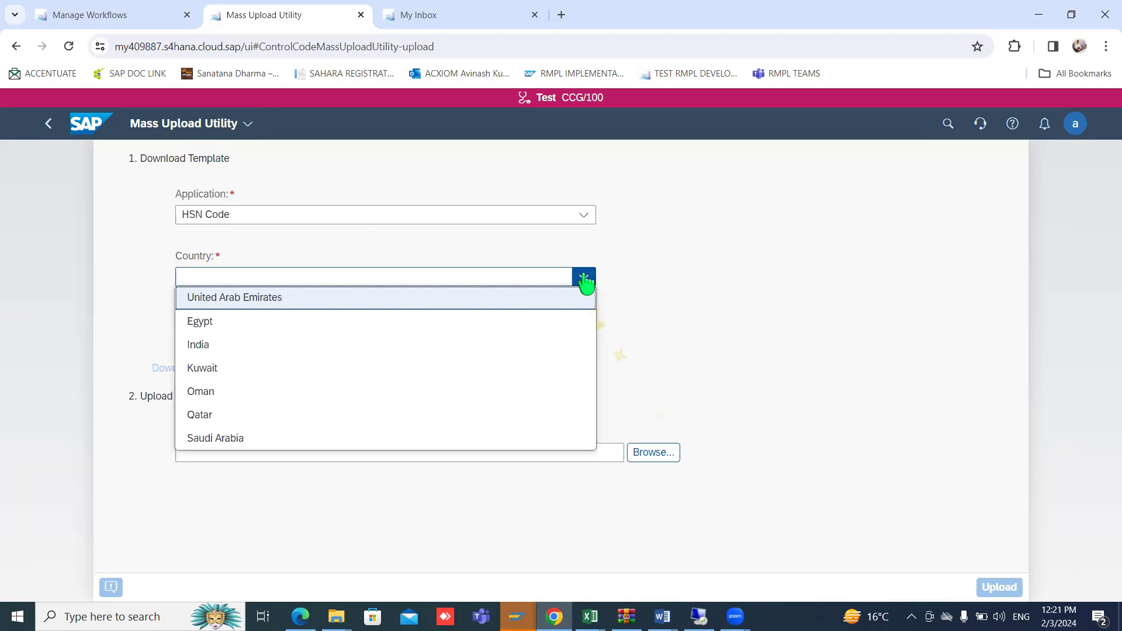
click(241, 348)
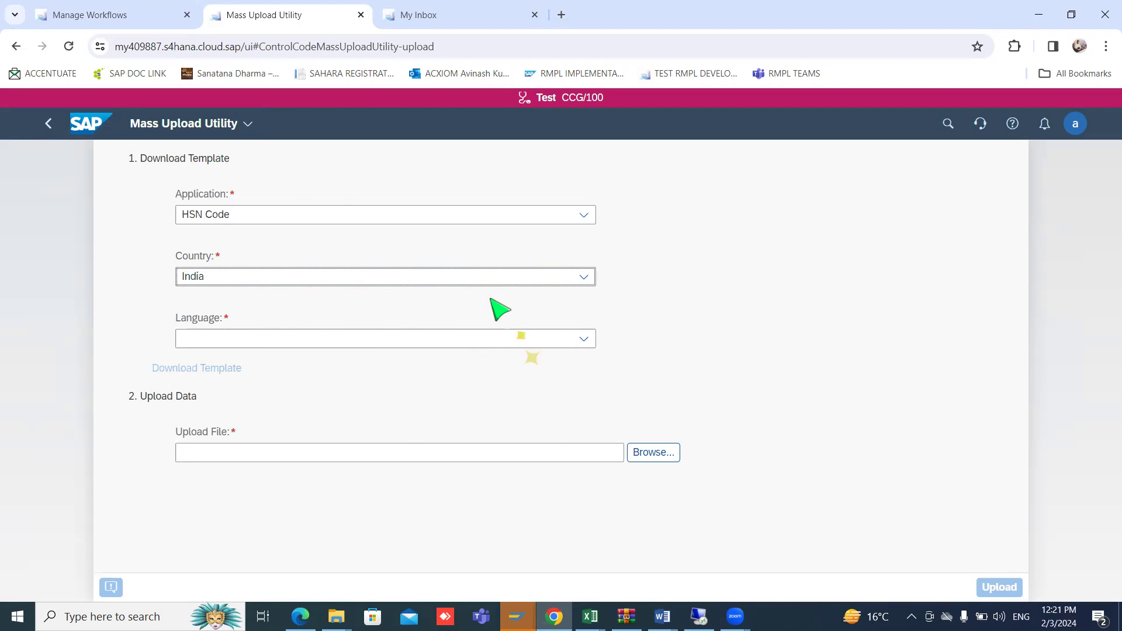
click(582, 341)
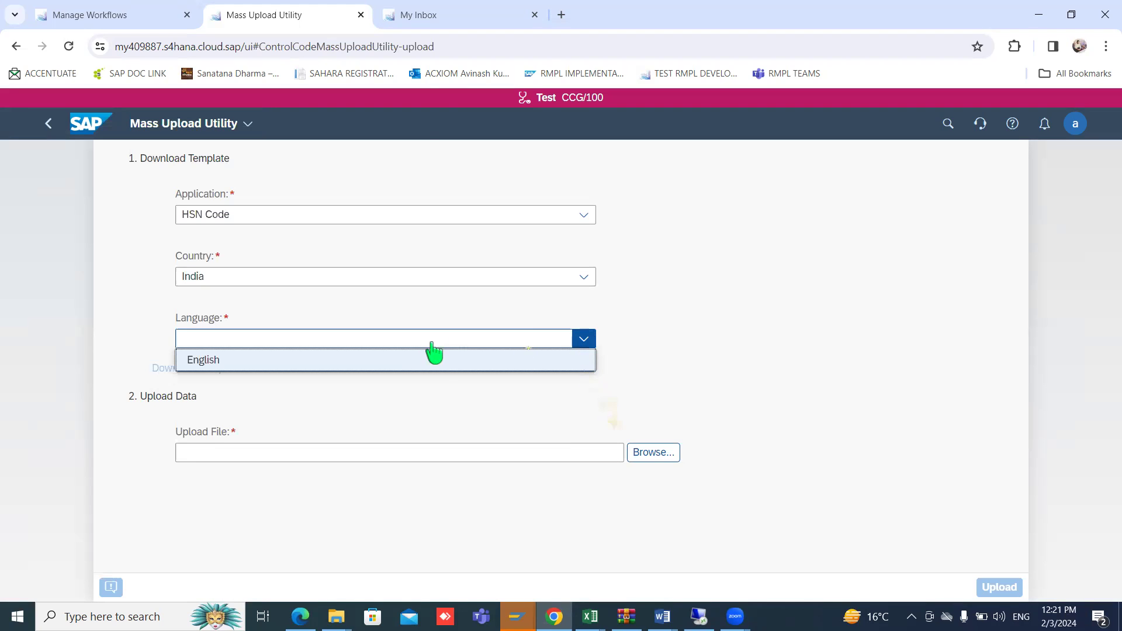
click(409, 362)
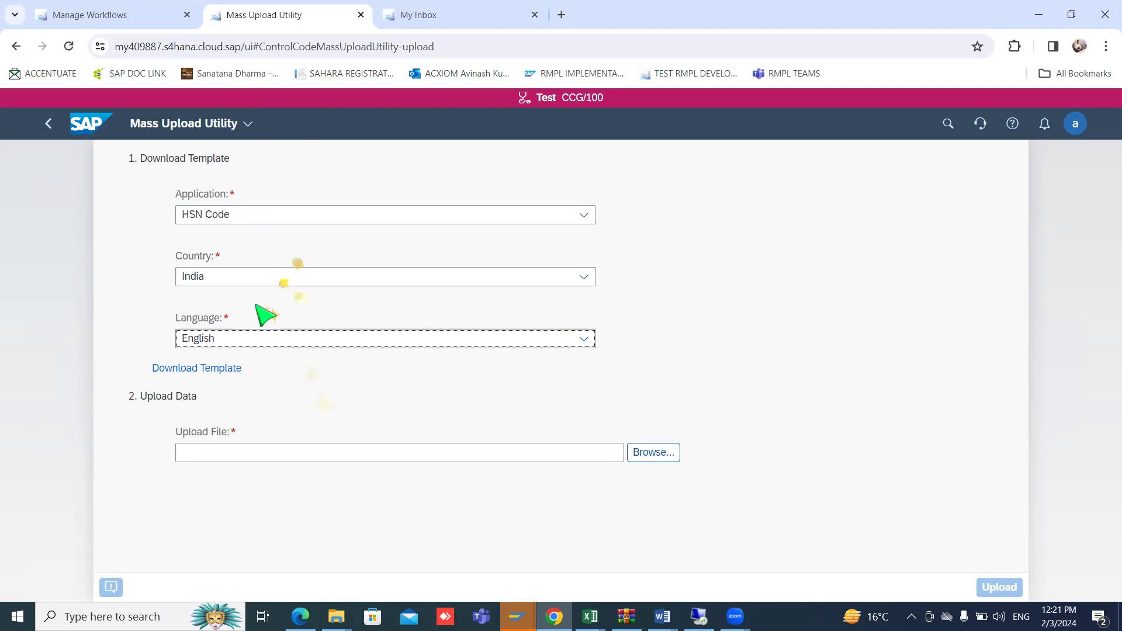
click(182, 370)
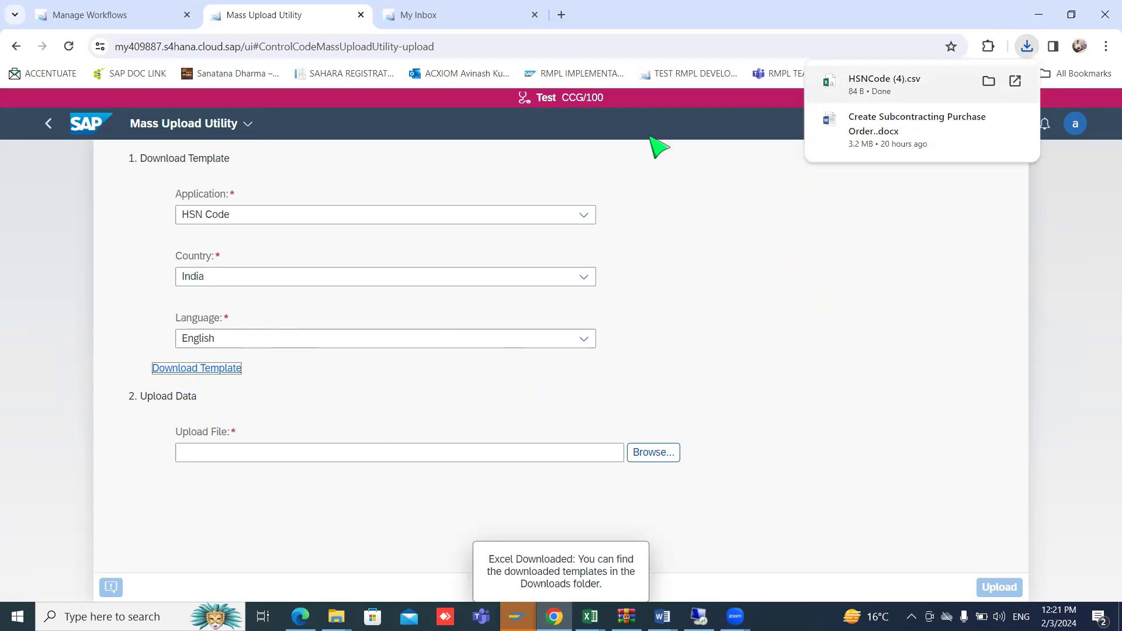
- In the downloaded template, auto-fit the columns and enter code 78965 with description TEST HSN1
click(870, 93)
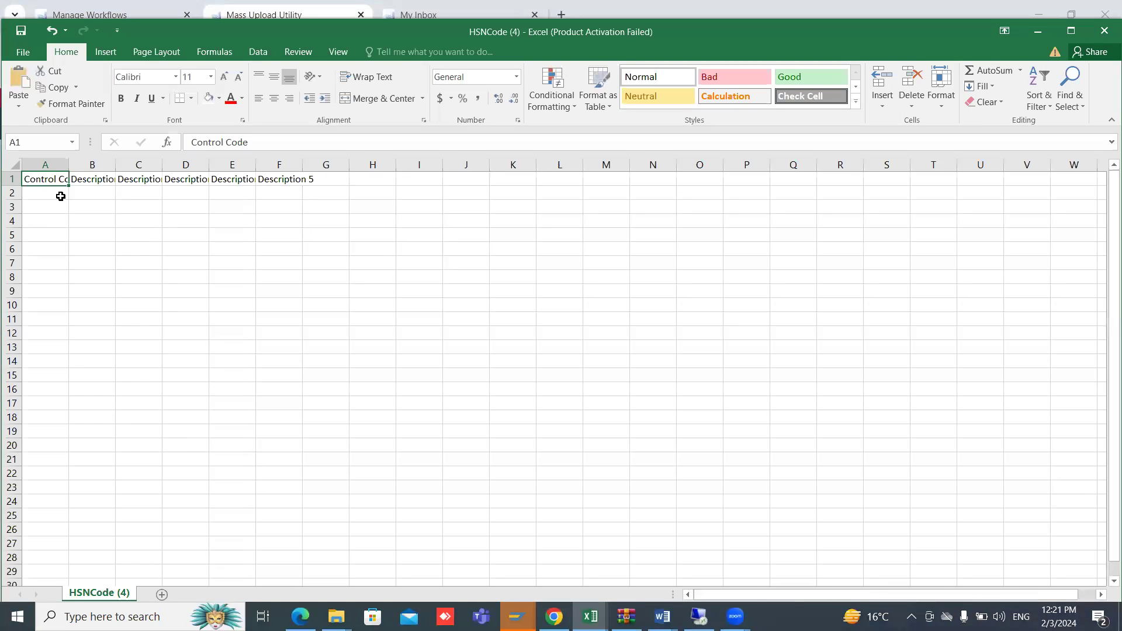
double_click(67, 166)
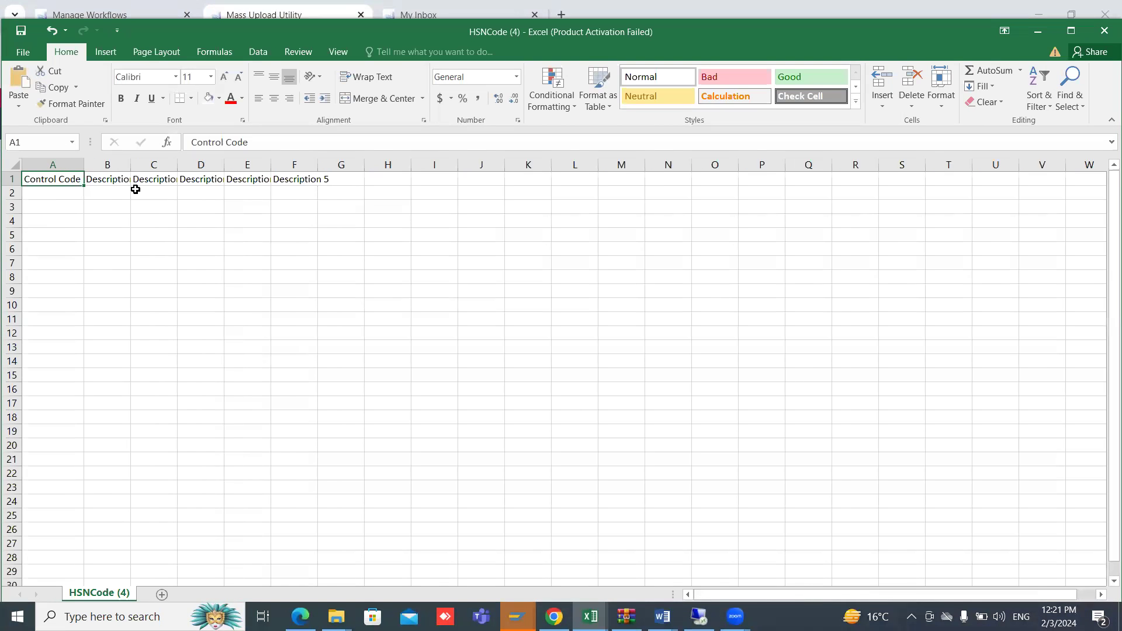
double_click(130, 165)
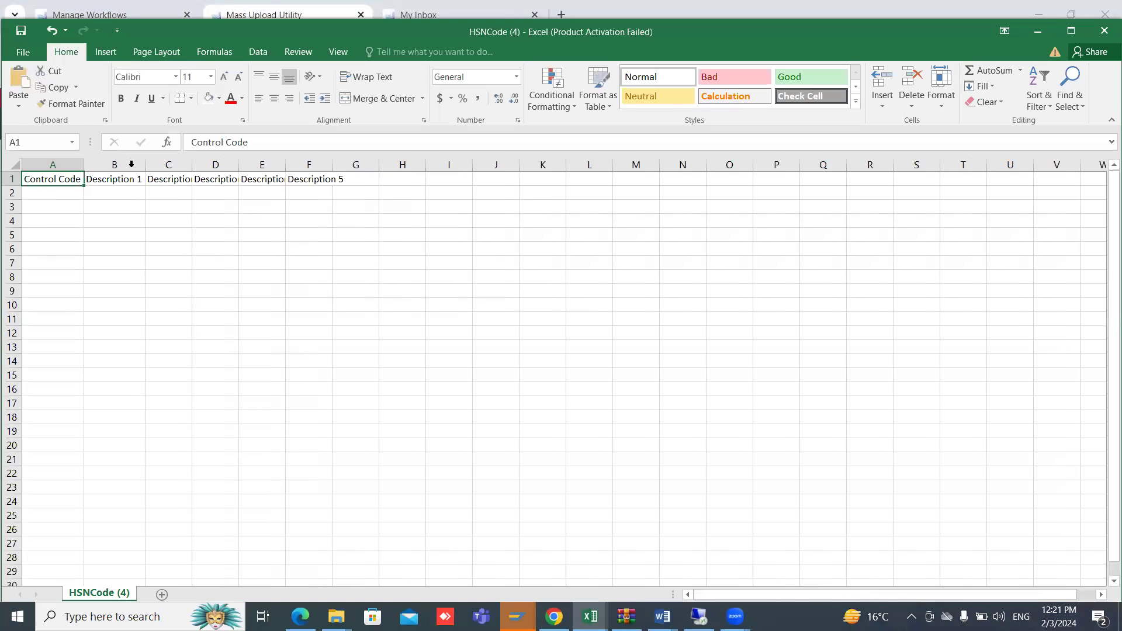
click(55, 197)
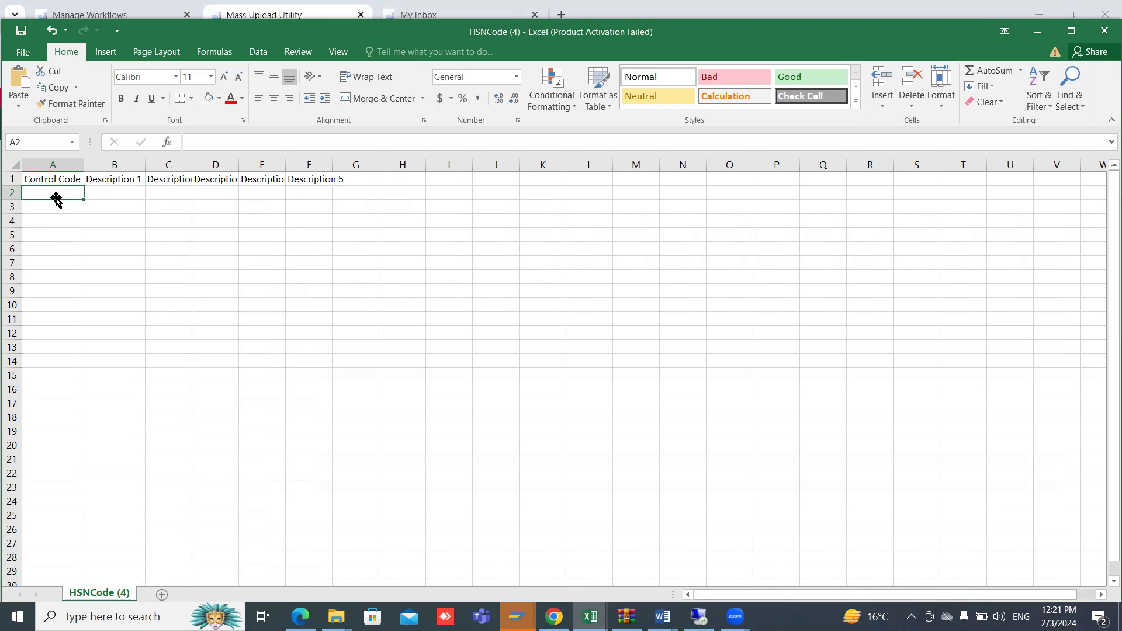
text(78965)
click(117, 199)
text(TES)
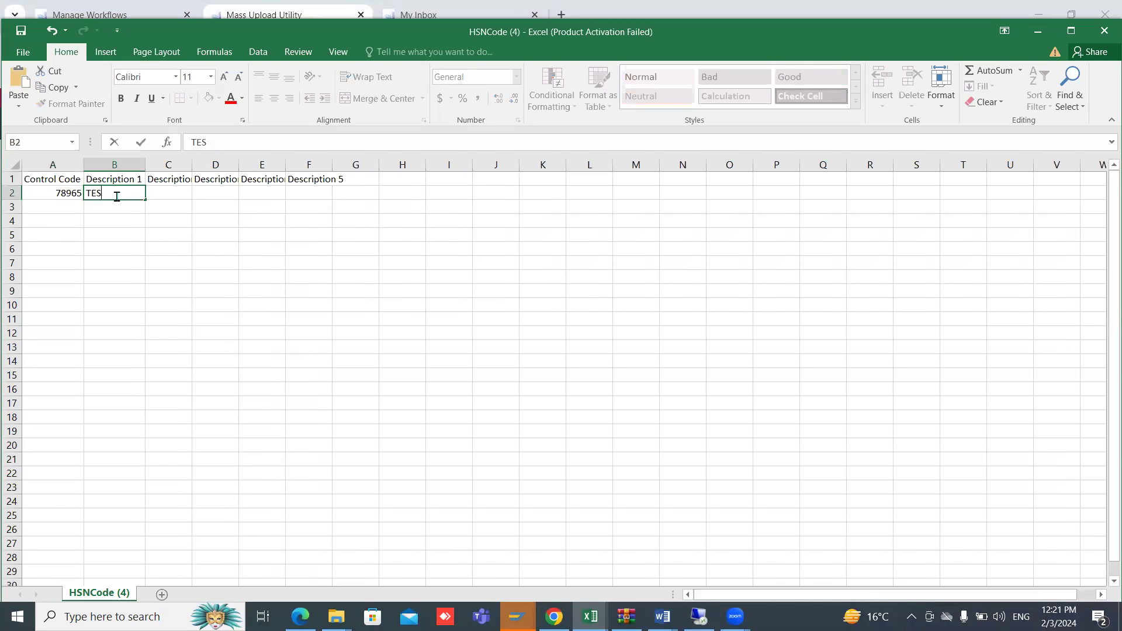
text(T HSN)
text(1)
click(68, 206)
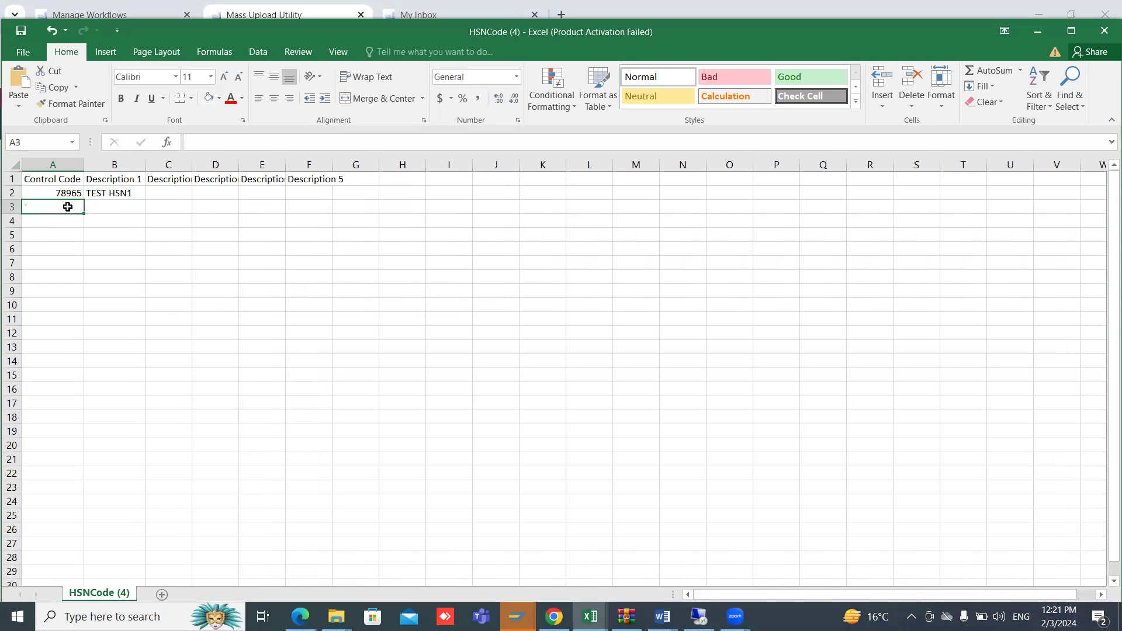
text(78)
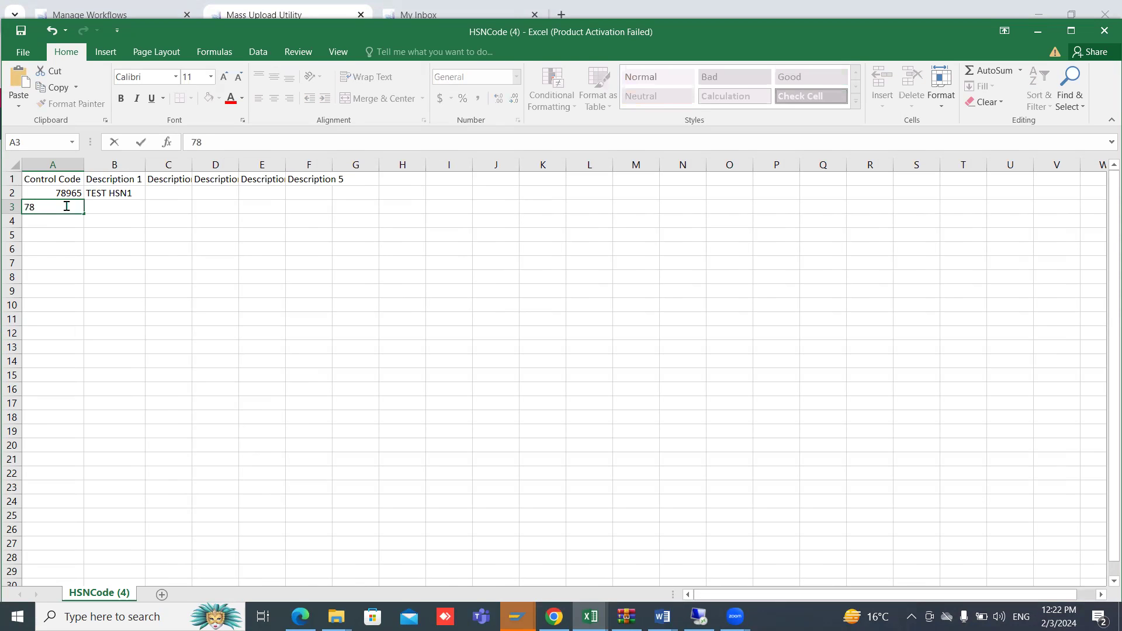
text(965)
- Enter the second row as code 78654 with description TEST HSN2, correcting the code once
key(Tab)
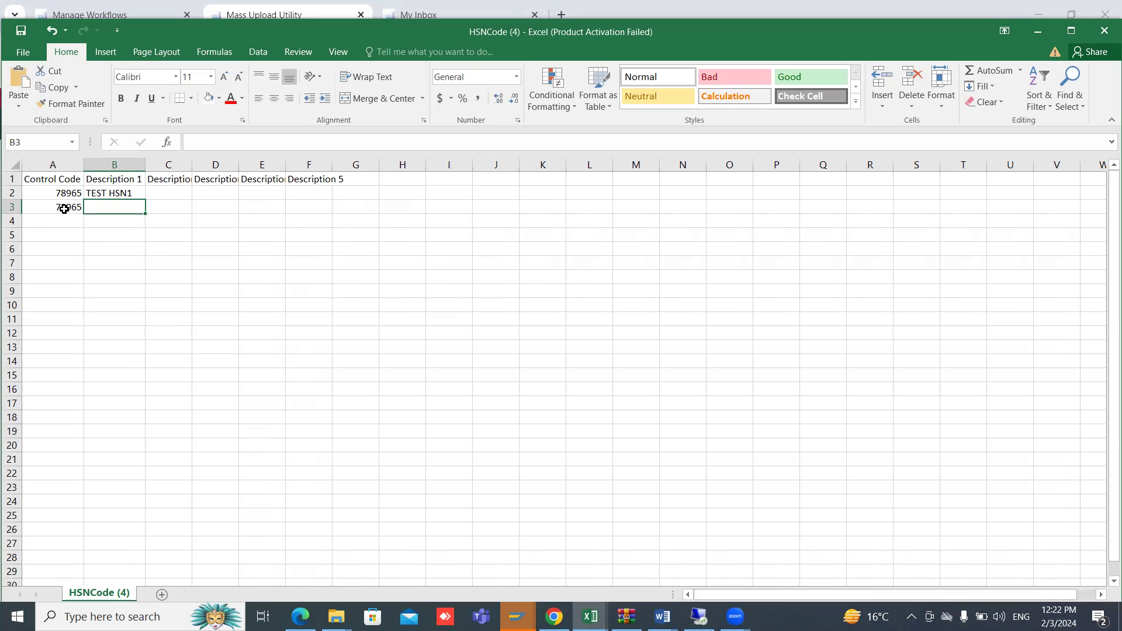
click(64, 208)
text(78)
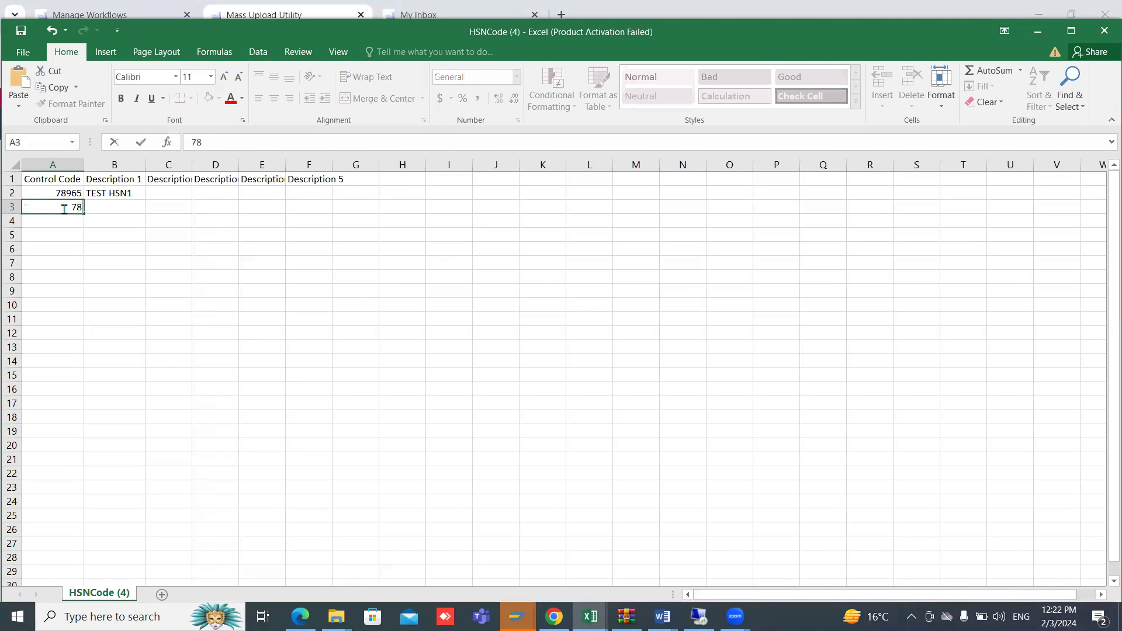
text(654)
key(Tab)
text(TEST HSN2)
key(Return)
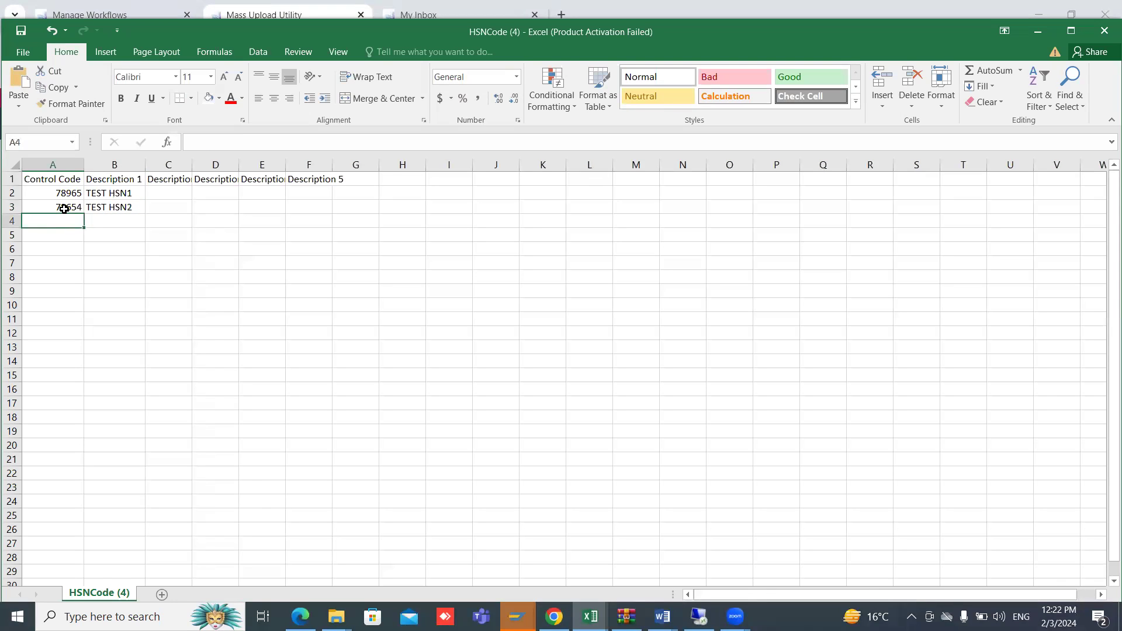
click(61, 192)
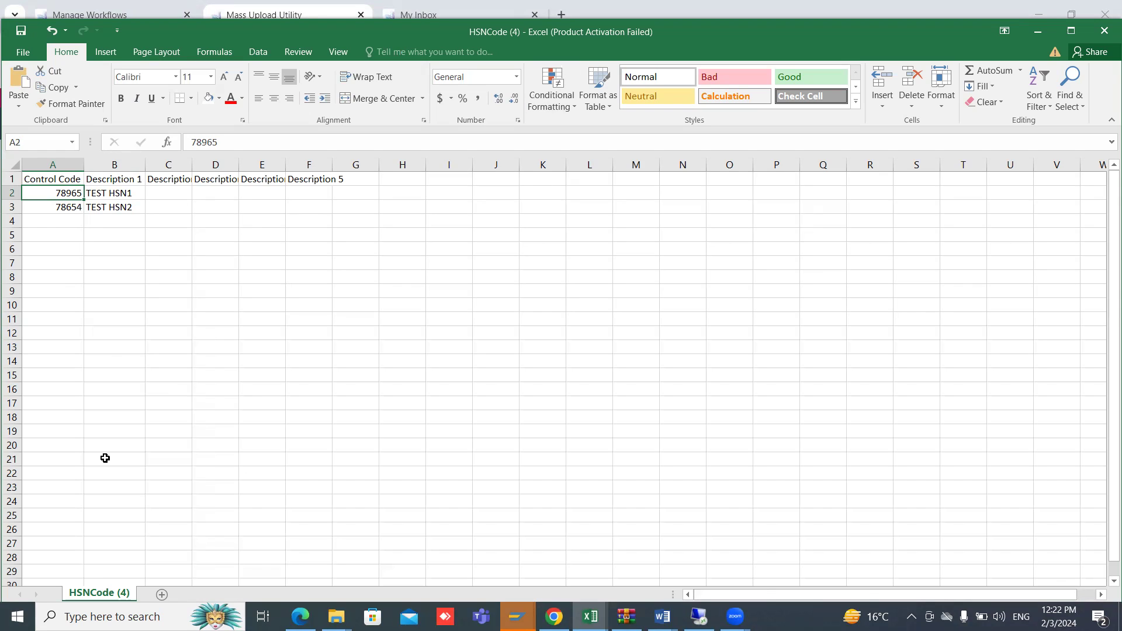
- Save the filled template keeping CSV format and return to the Mass Upload Utility page
key(ctrl+s)
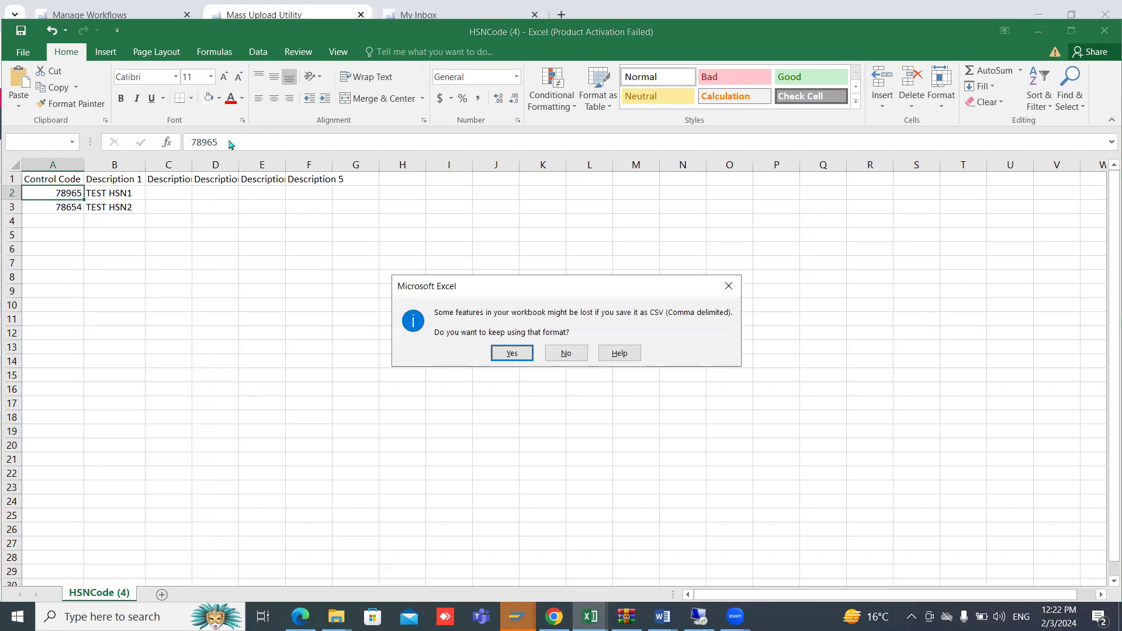
click(505, 353)
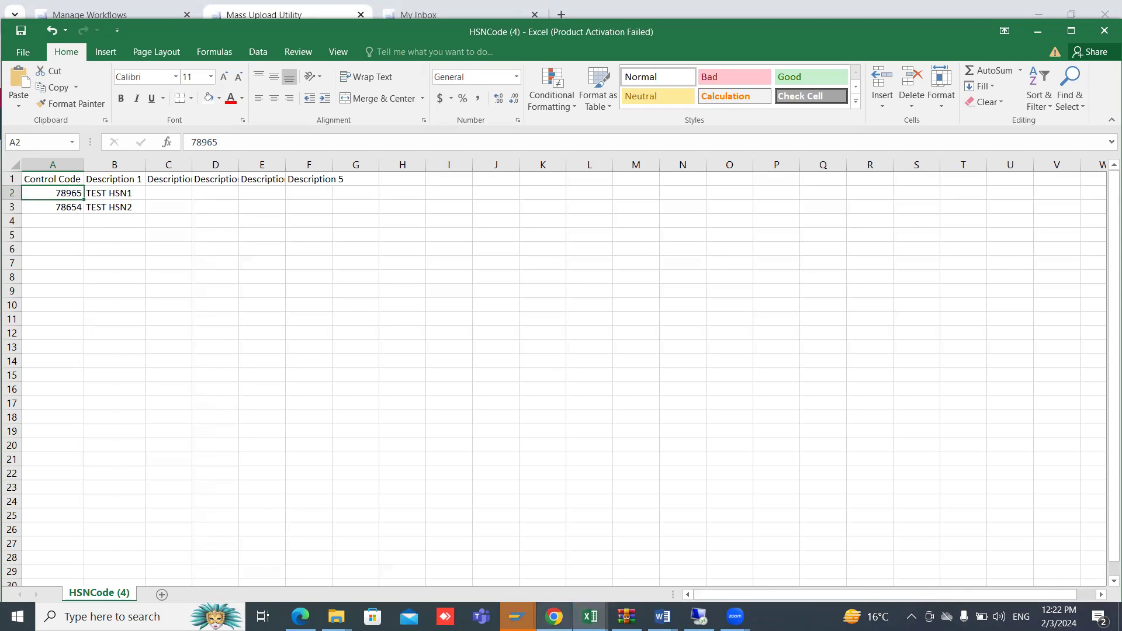
click(554, 616)
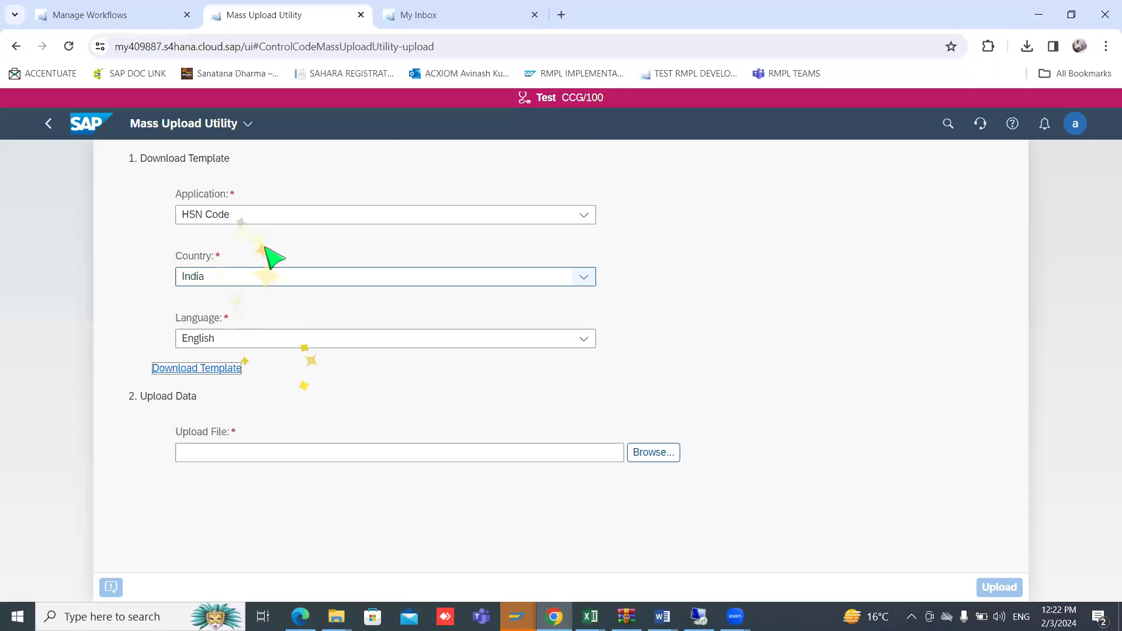
- Attach HSNCode (4).csv from Downloads as the upload file
click(653, 453)
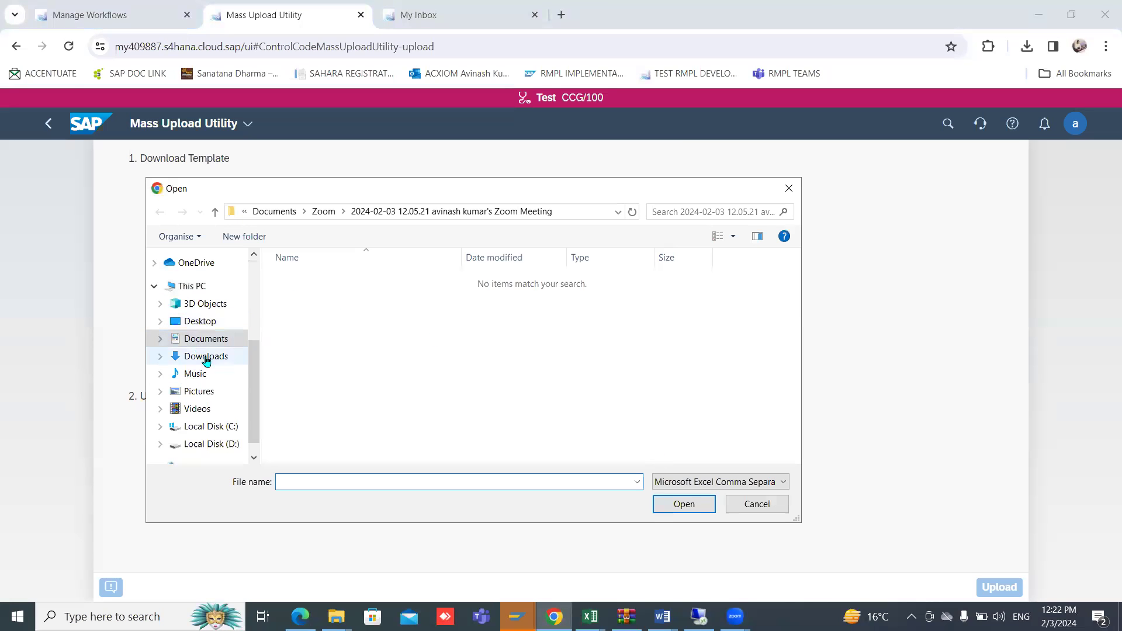
click(205, 358)
click(310, 299)
double_click(309, 299)
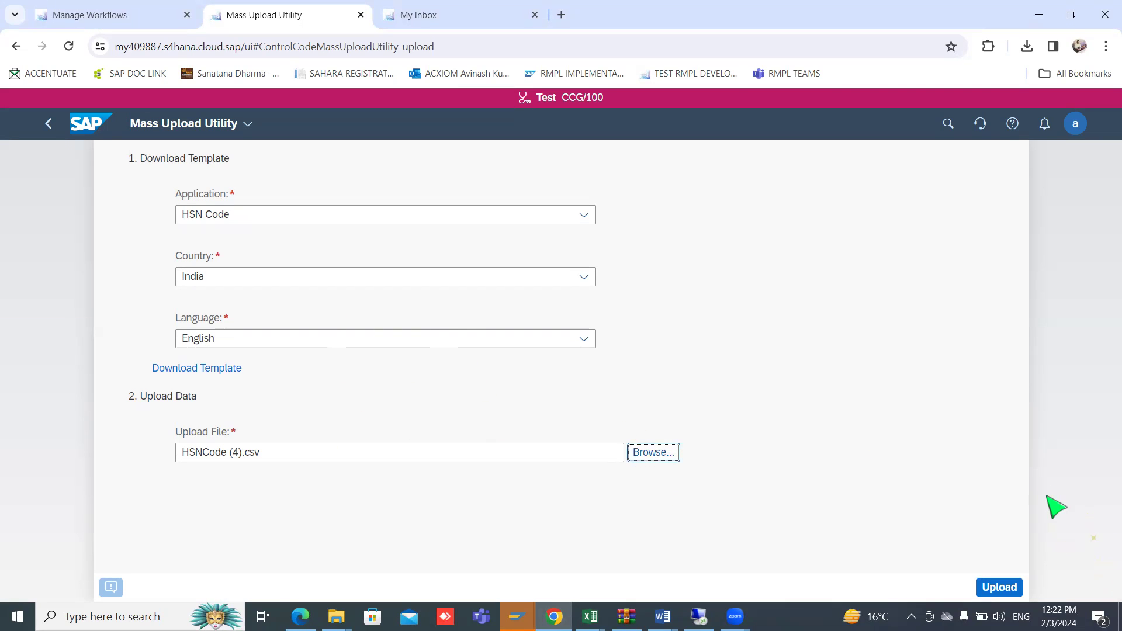
- Dismiss a reopened file chooser, then re-attach HSNCode (4).csv as the upload file
key(Return)
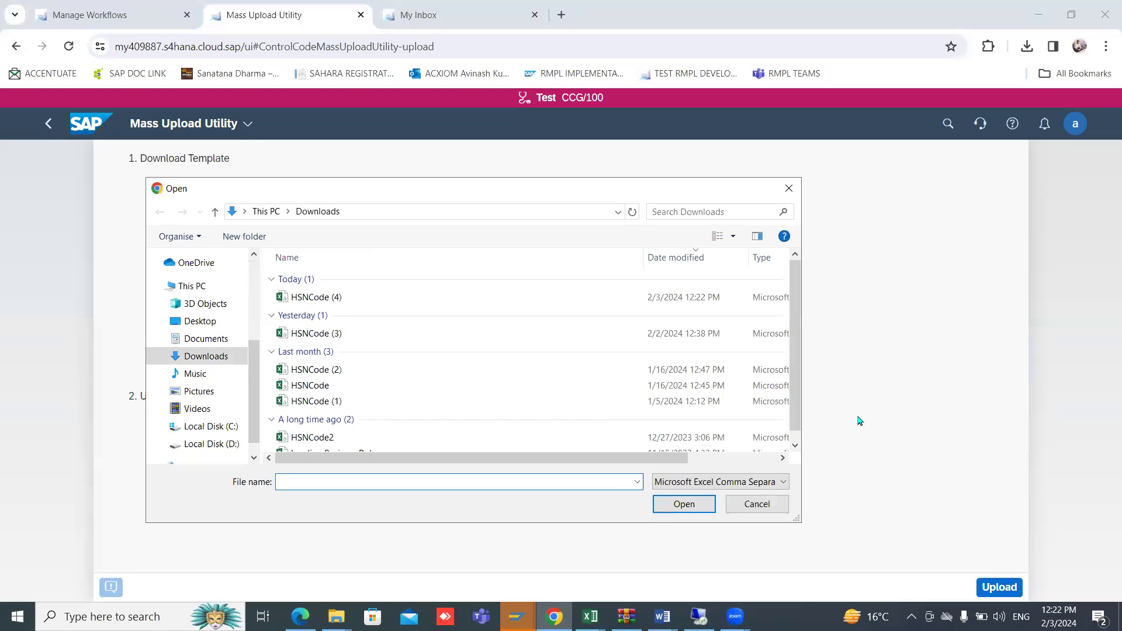
click(788, 188)
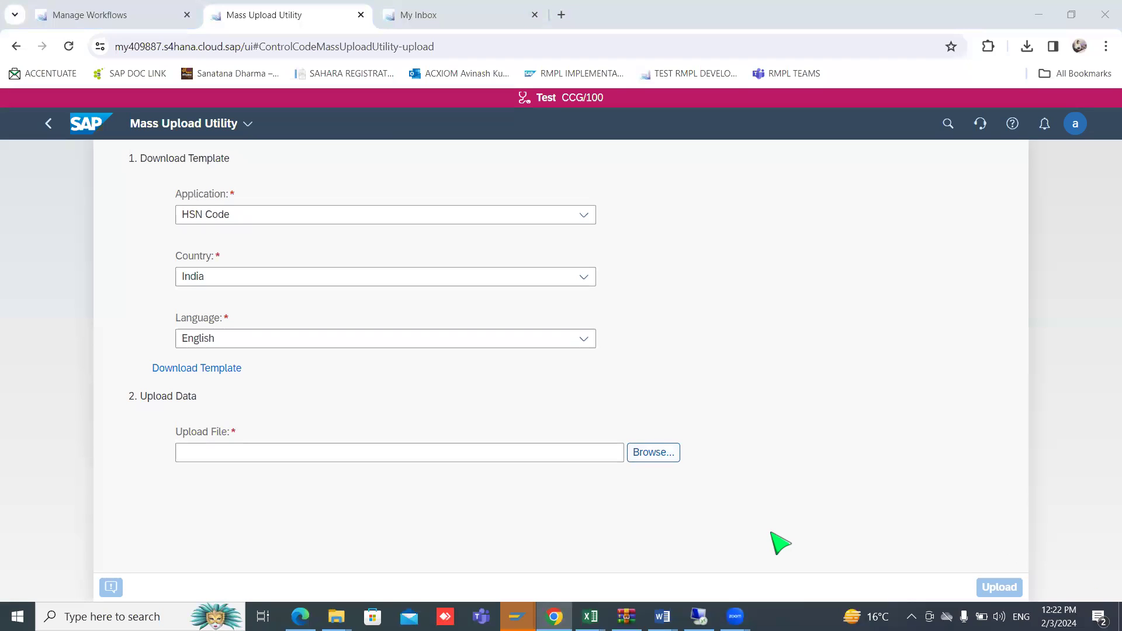
click(871, 477)
click(648, 453)
double_click(307, 299)
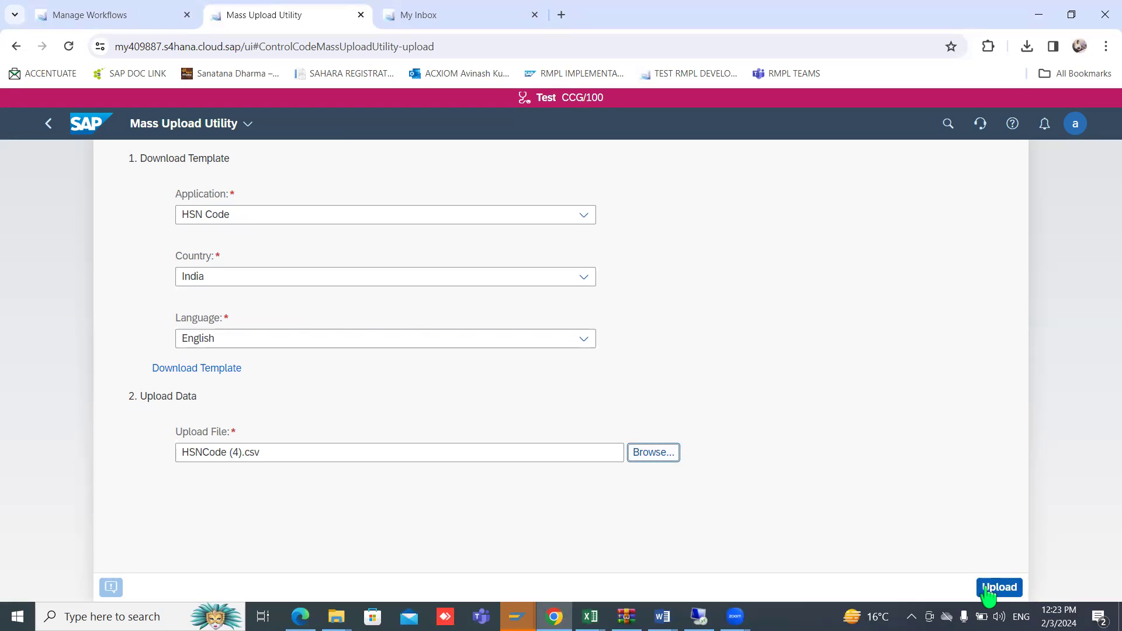
- Upload the HSN code file and follow the error-count message to its application log
click(988, 593)
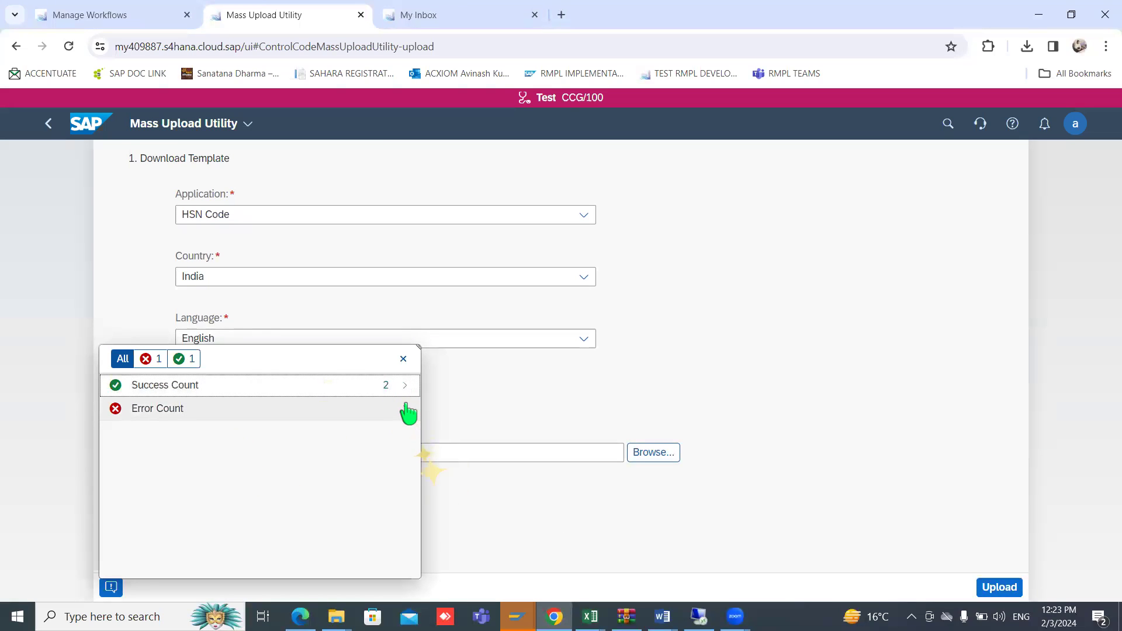
click(409, 410)
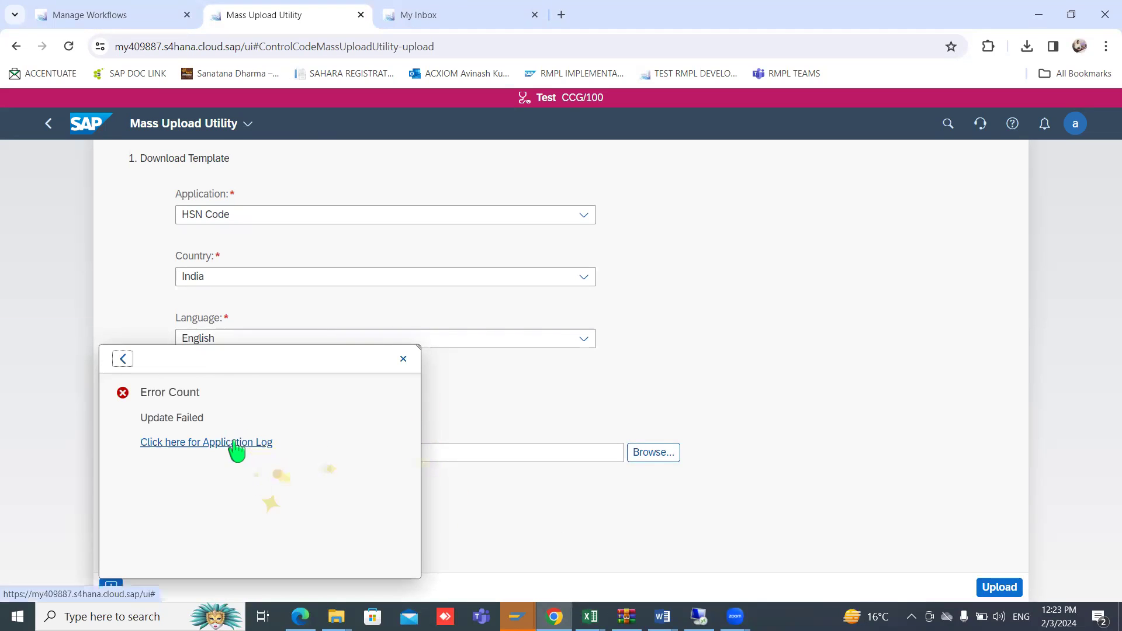
click(238, 445)
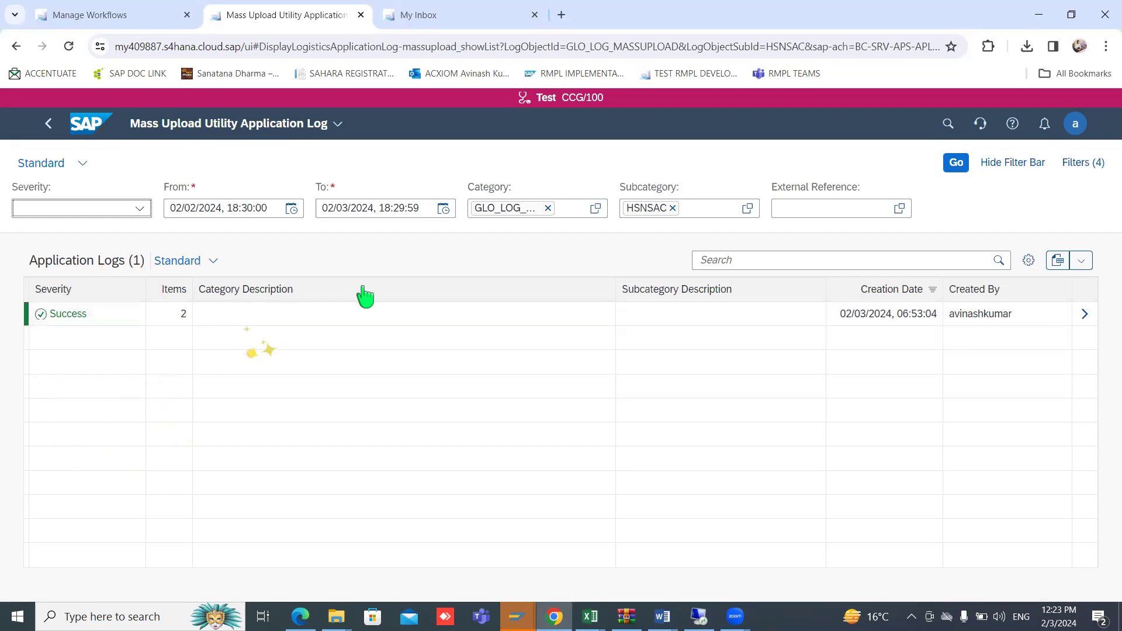
- View the log details showing codes 78654 and 78965 successfully inserted
click(1084, 325)
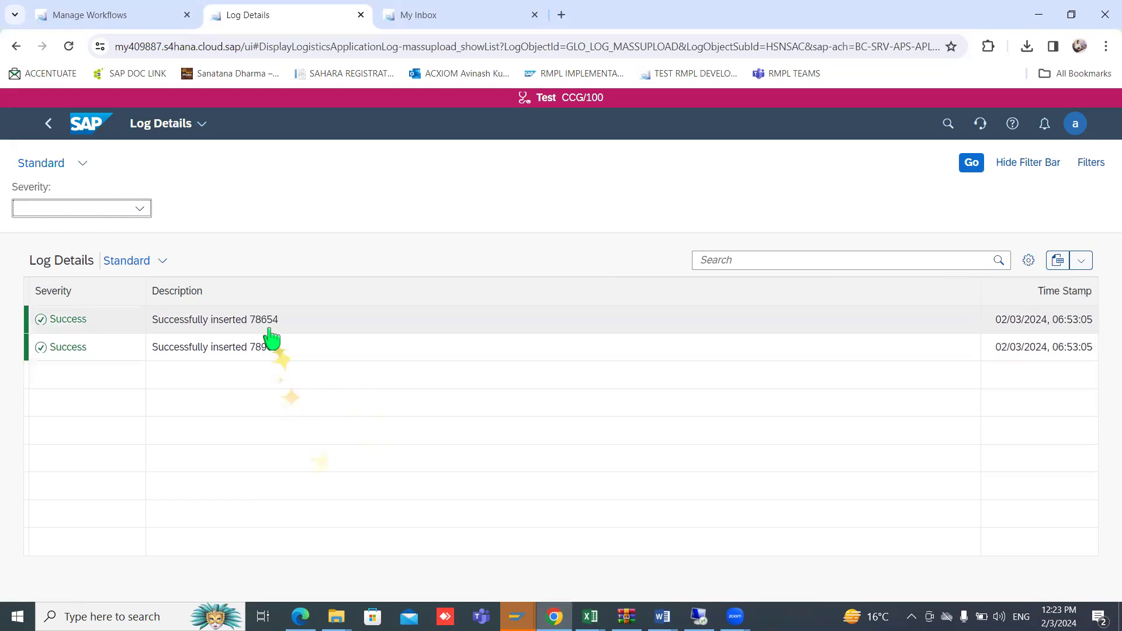
click(259, 346)
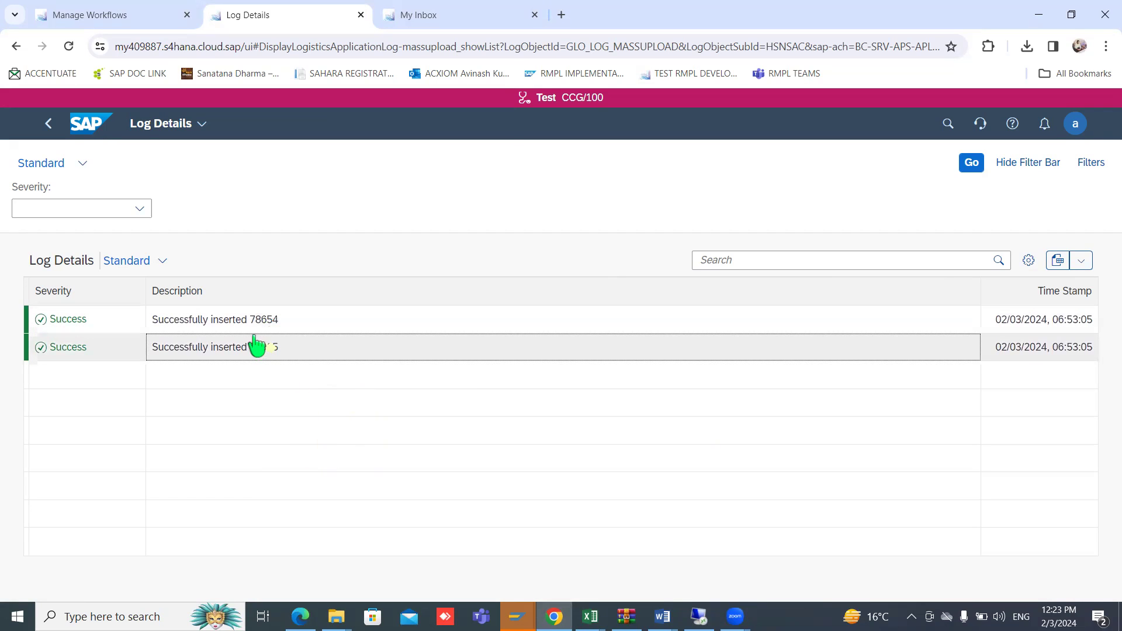
right_click(249, 357)
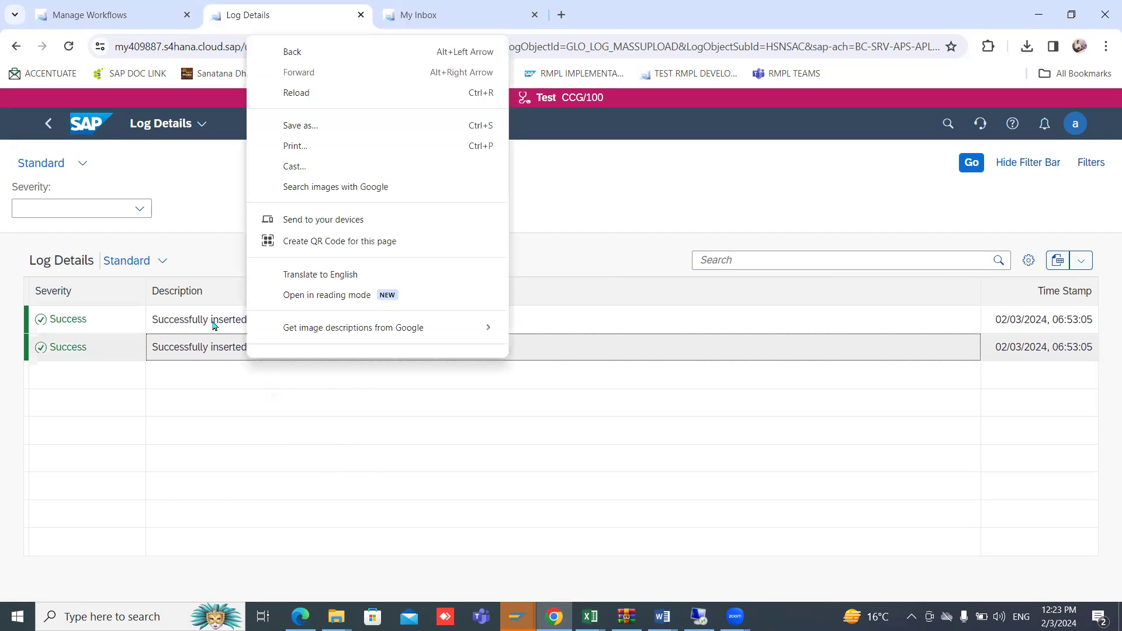
click(613, 191)
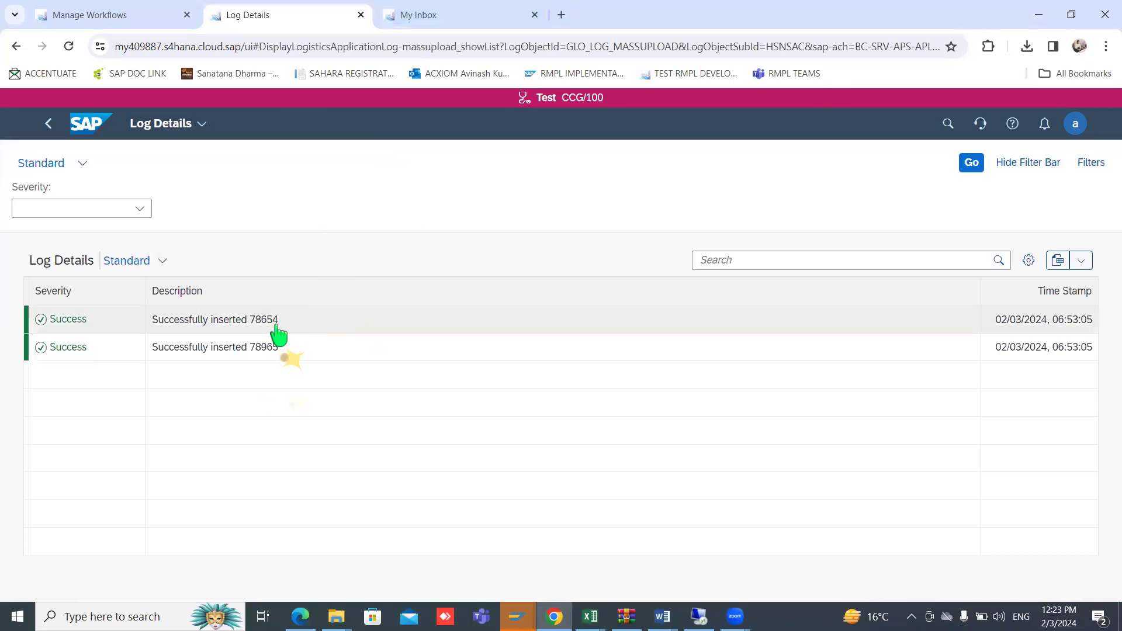
- From the My Inbox tab, search MM03 and launch the Display Material app
click(451, 17)
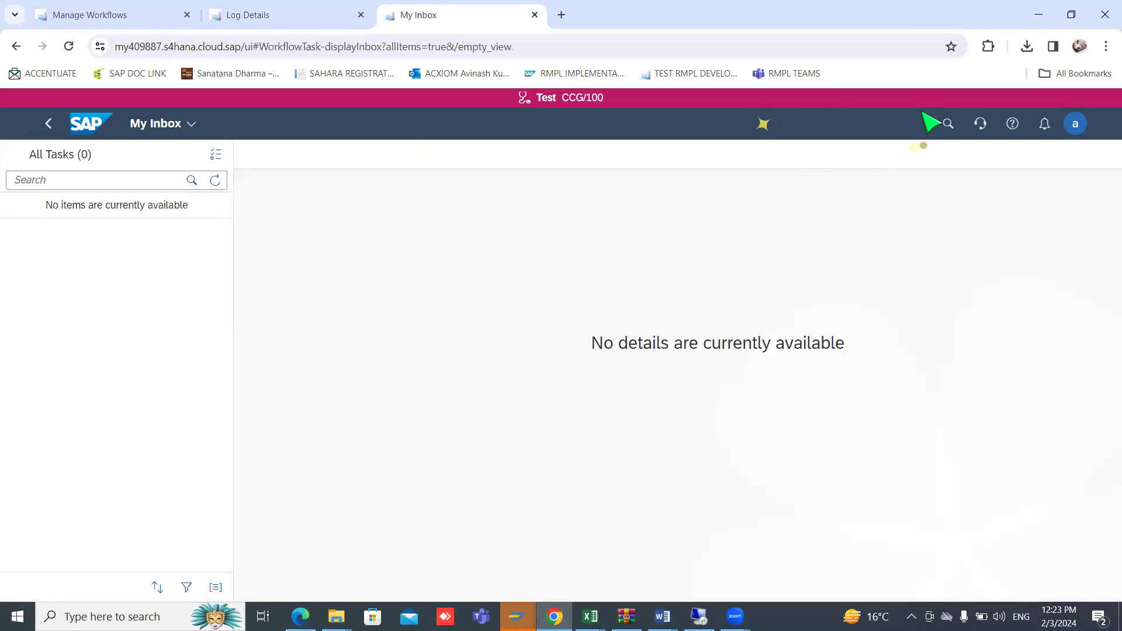
click(946, 124)
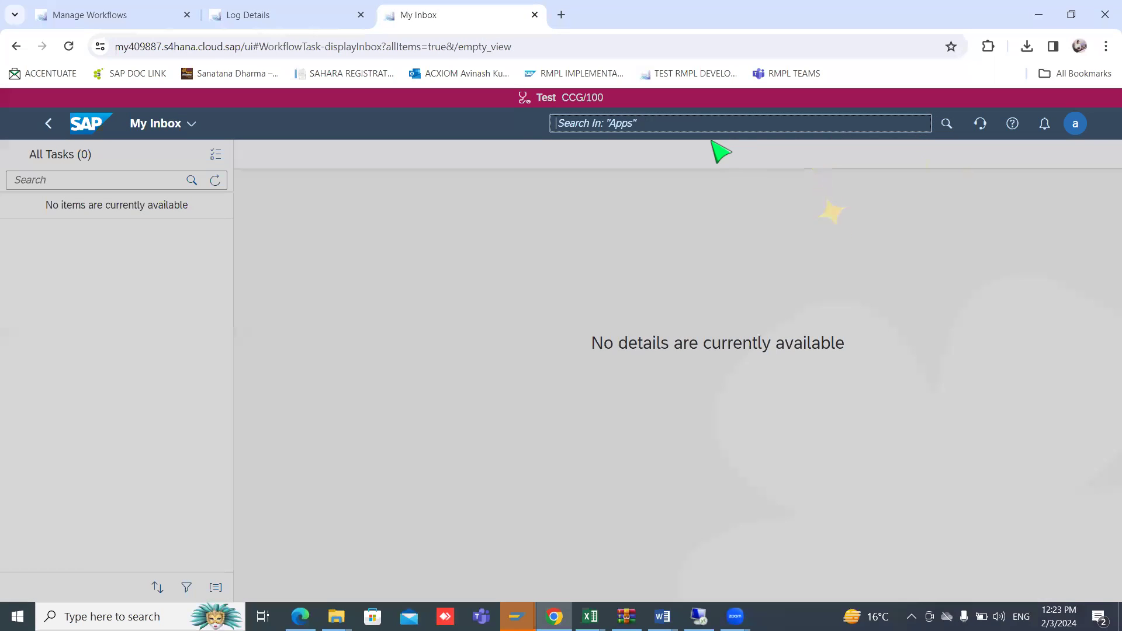
text(MM03)
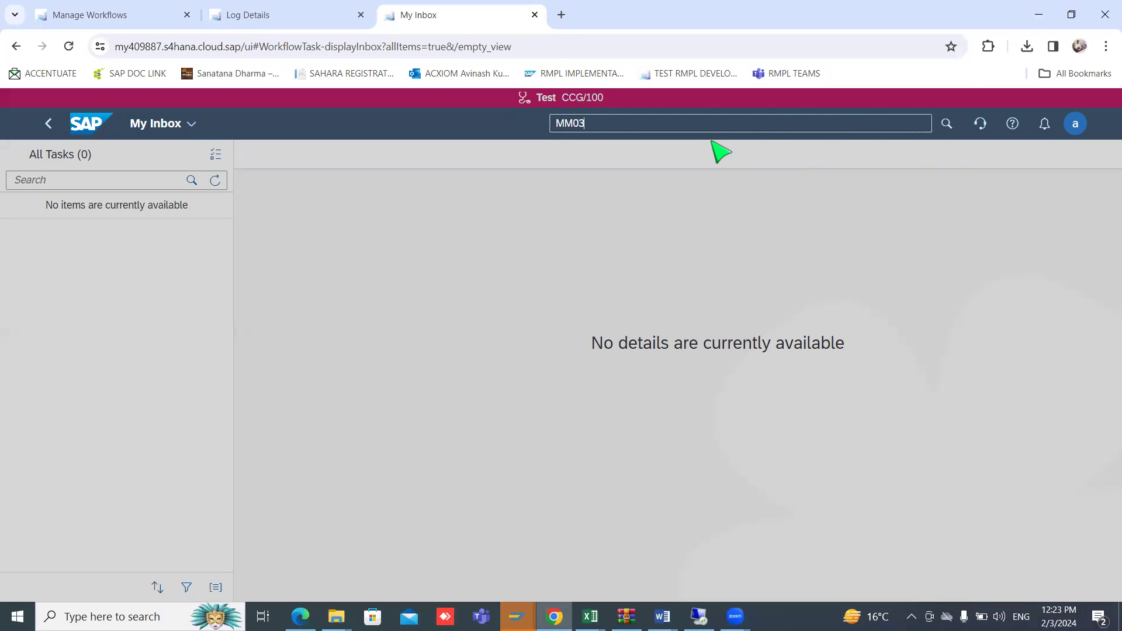
click(587, 158)
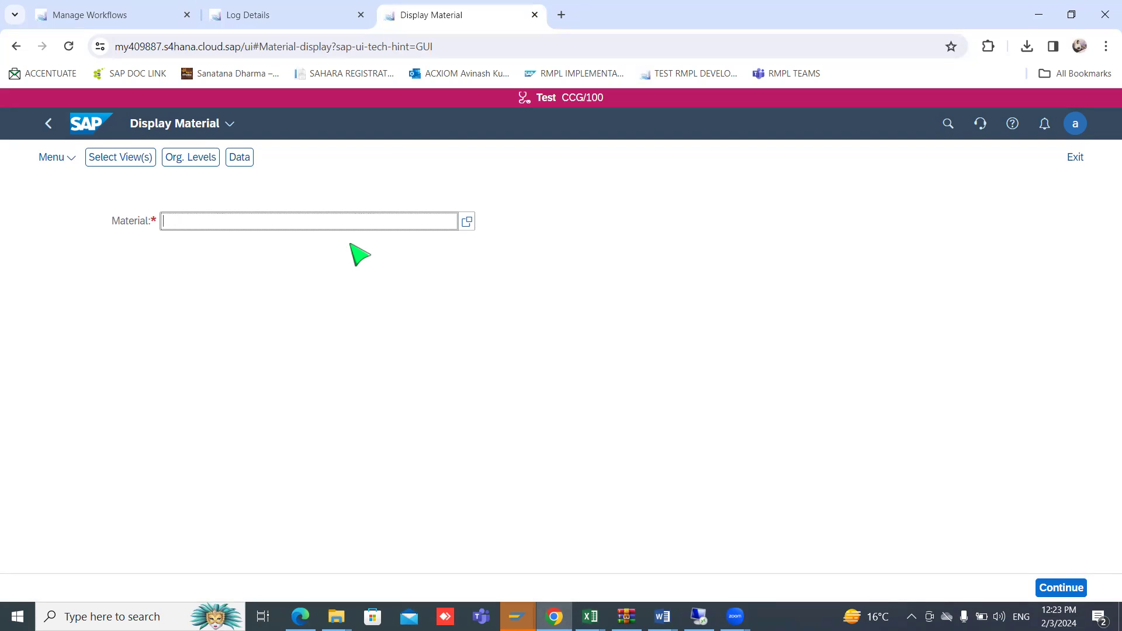
mouse_move(590, 616)
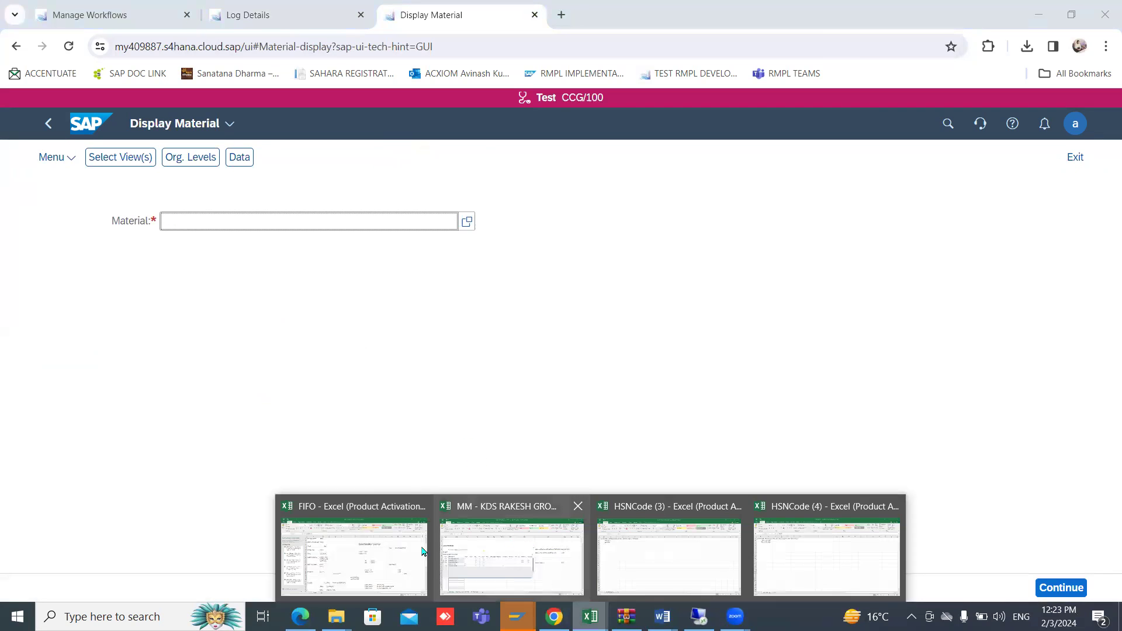
- Copy material 600000073 from the FIFO Excel sheet into the Material field and confirm it
click(419, 550)
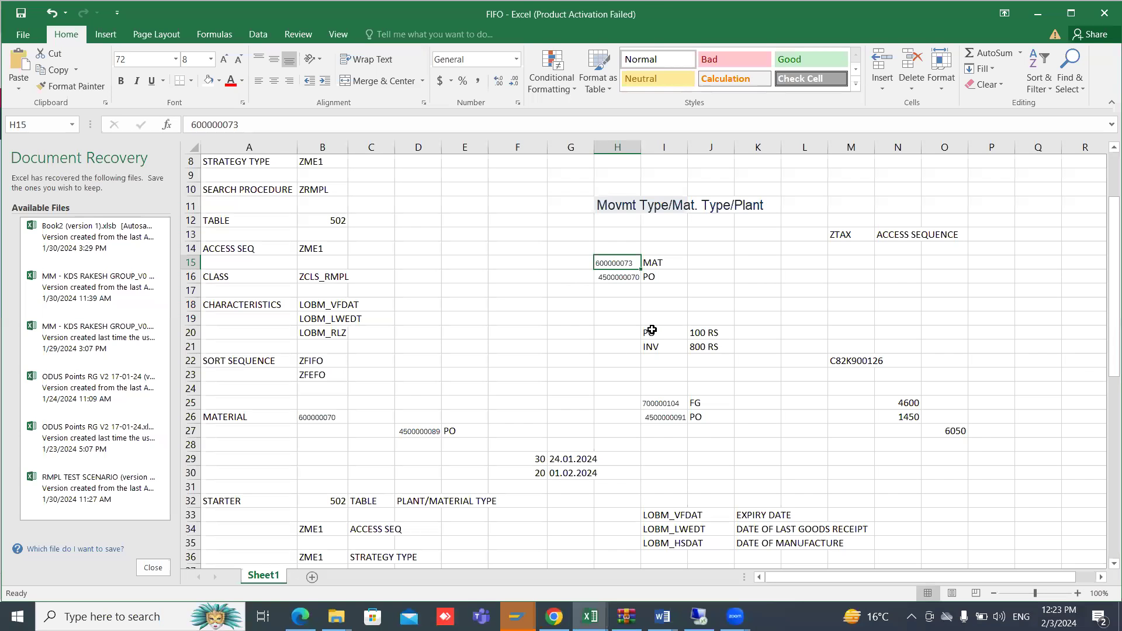
key(ctrl+c)
key(alt+Tab)
key(ctrl+v)
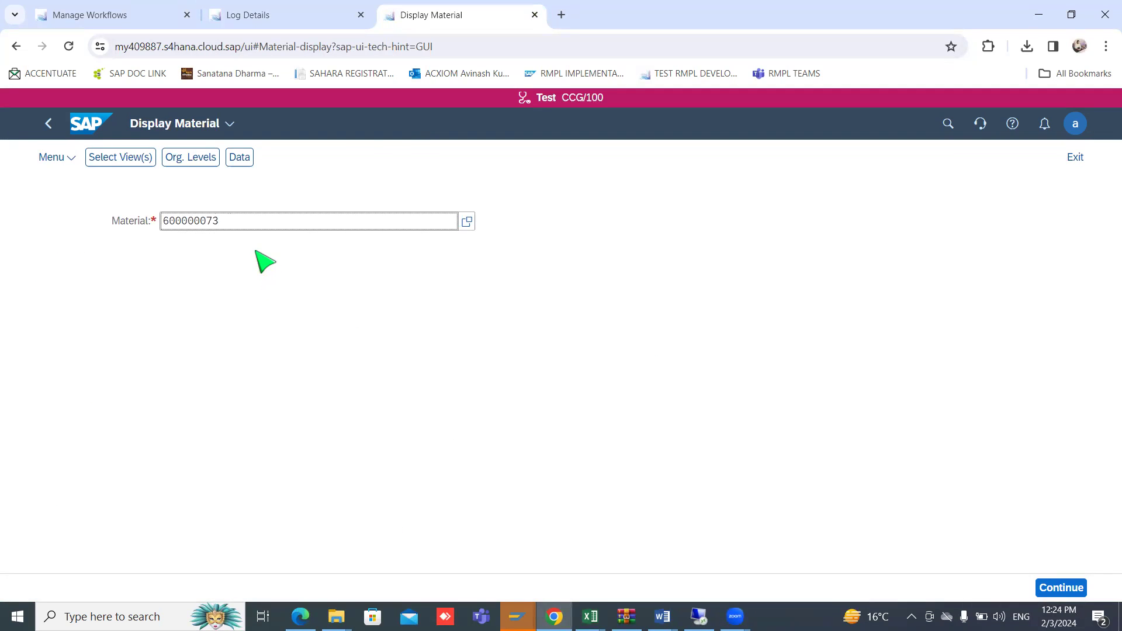
key(Return)
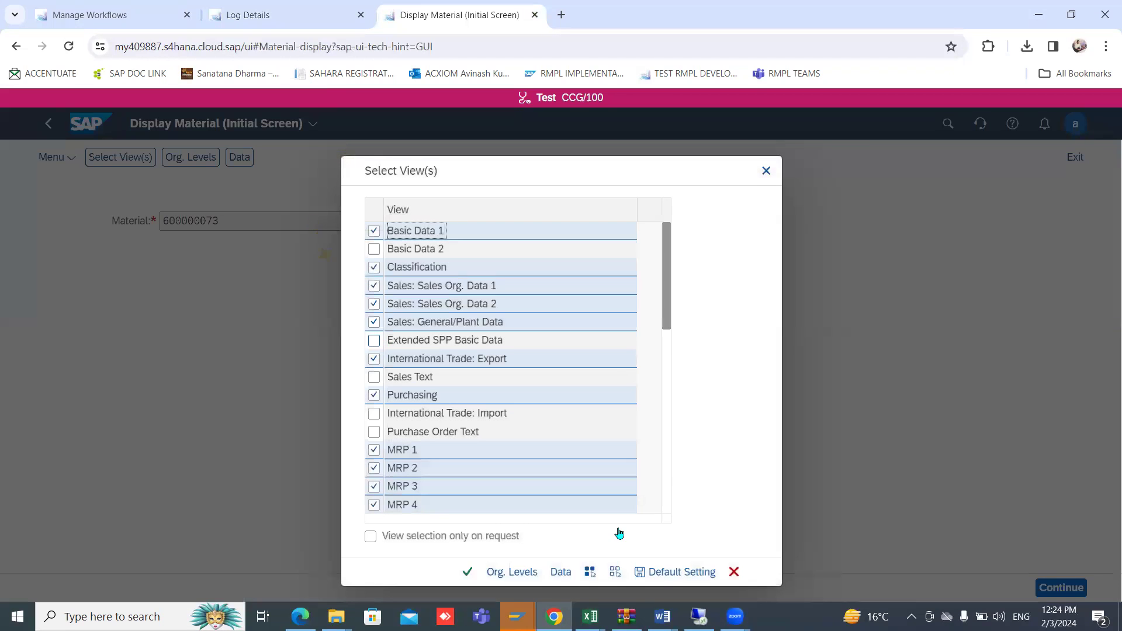
- Display only the International Trade: Import view and call up the Control Code value help
click(615, 573)
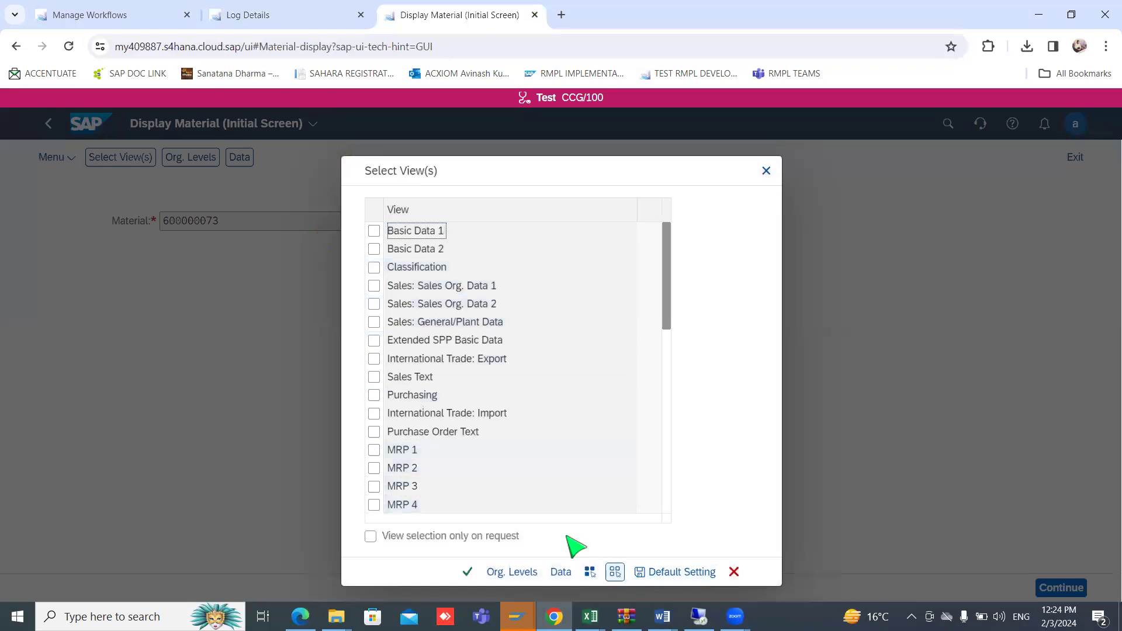
click(374, 414)
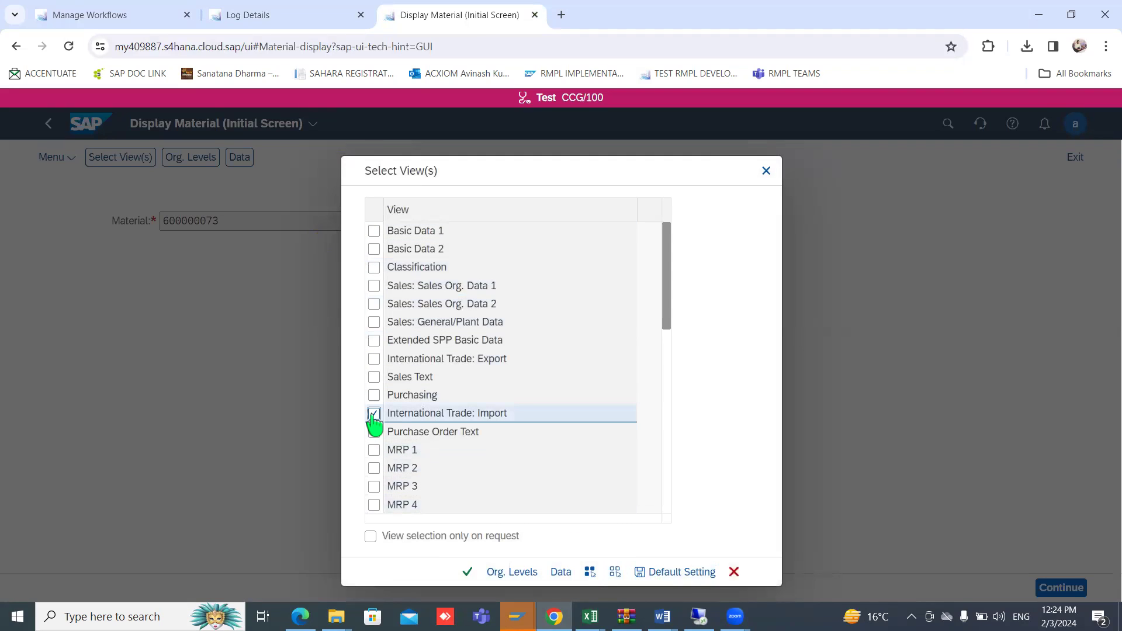
key(Return)
key(Return)
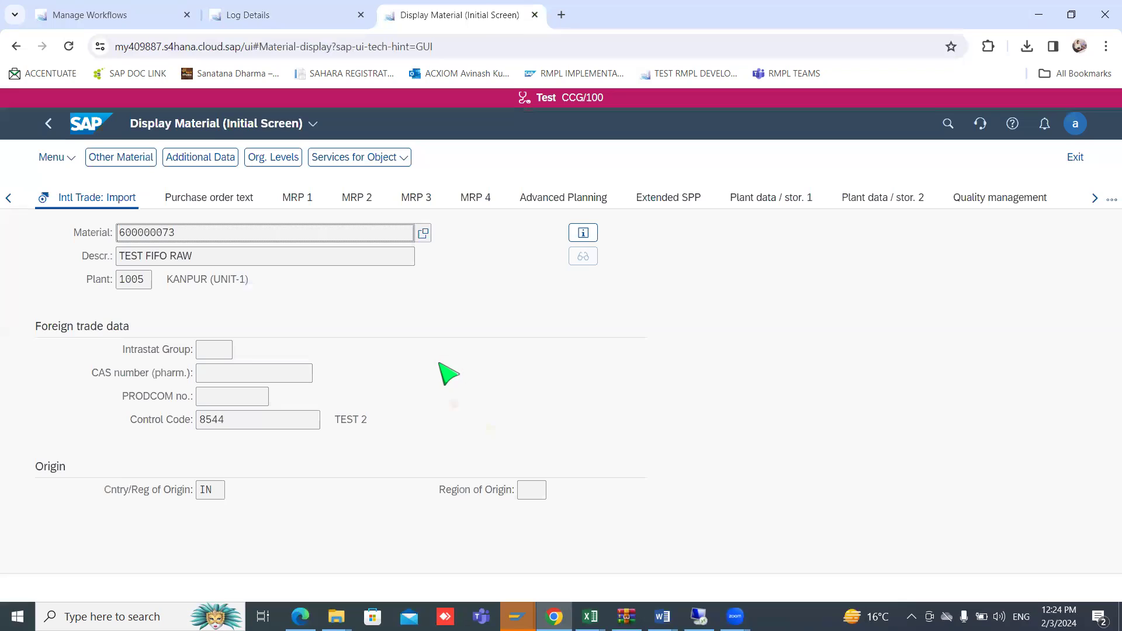
click(314, 424)
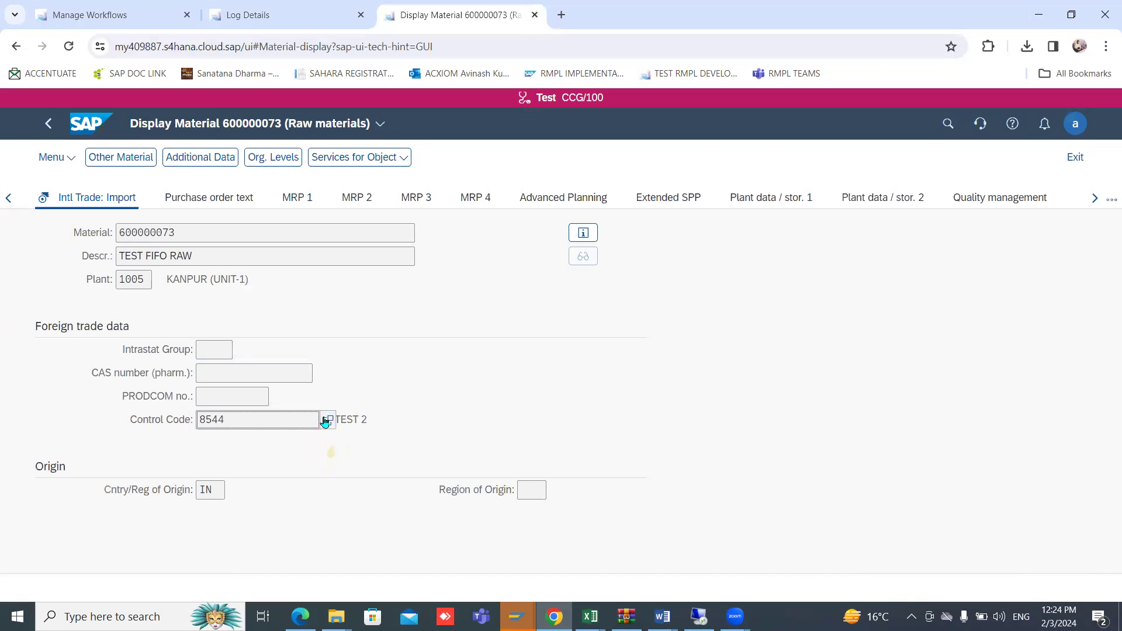
click(327, 420)
- List the IN control codes, spotting new codes 78654 and 78965, then cancel without choosing
click(263, 298)
key(Return)
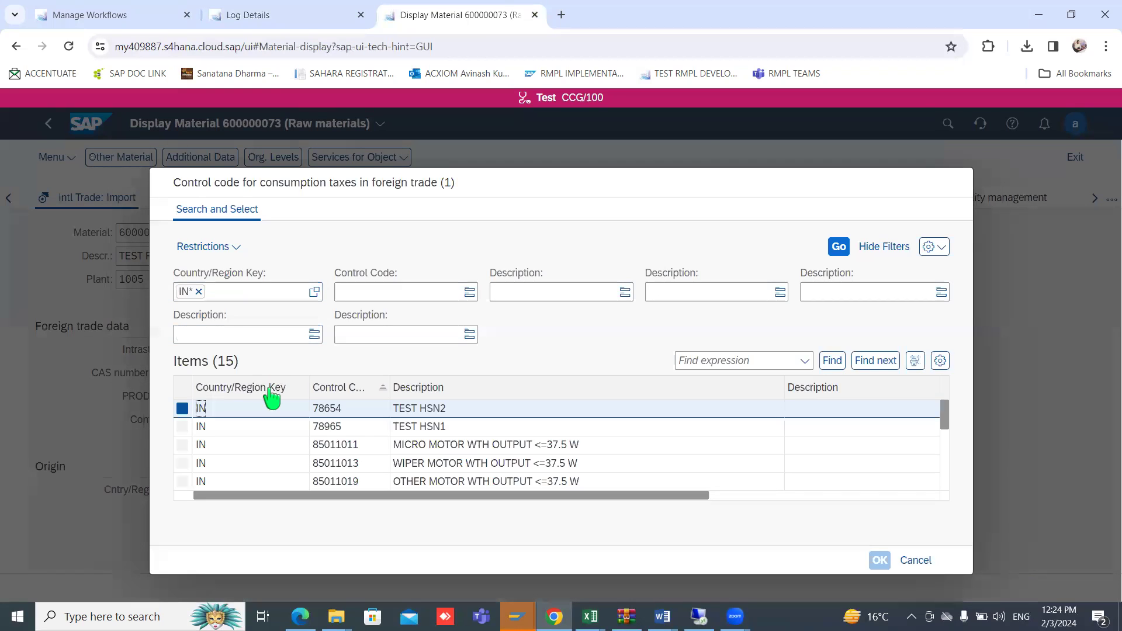
click(345, 411)
click(916, 563)
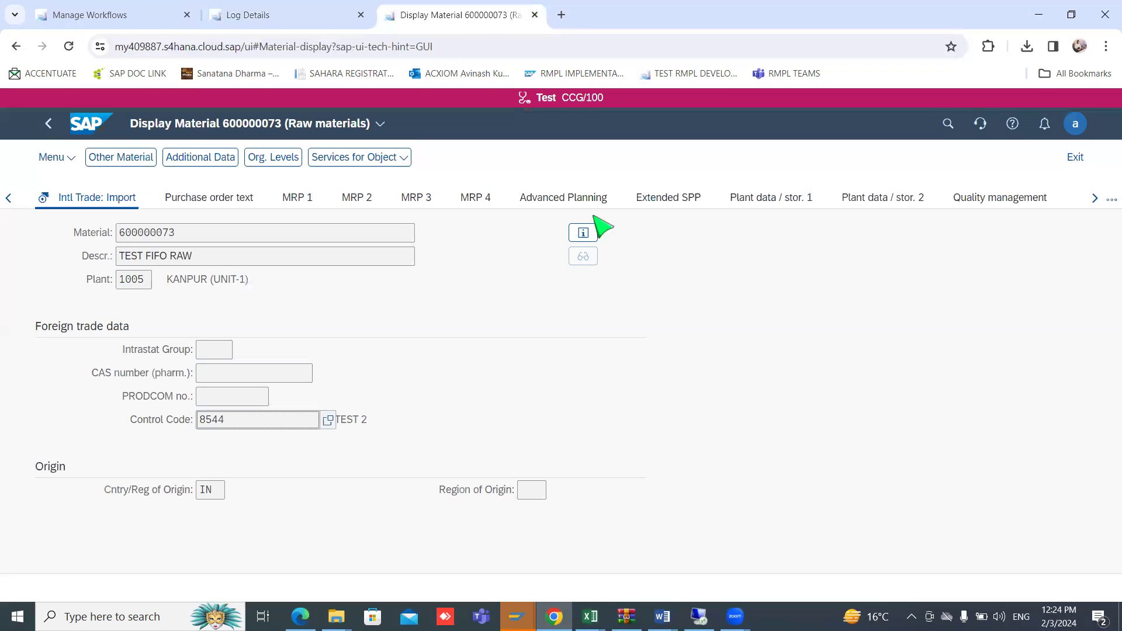